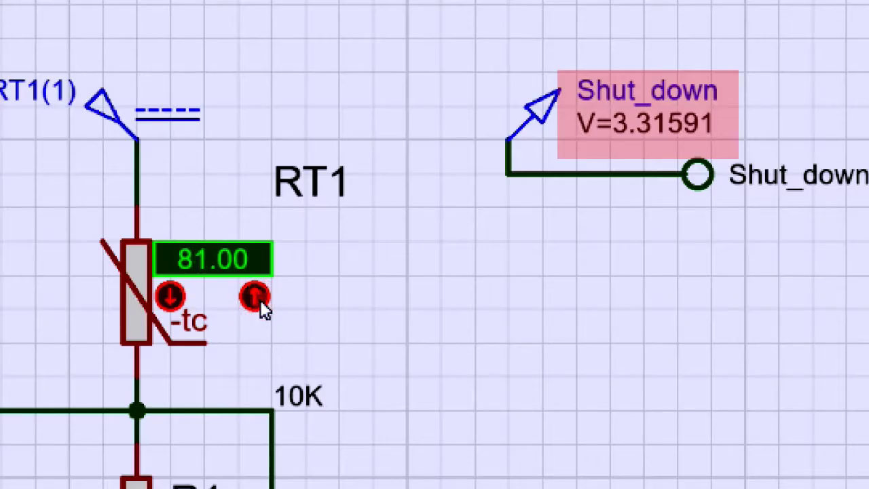
Step: Raise thermistor RT1's temperature step by step to 97 in the running simulation to examine the Shut_down voltage response
left_click(260, 299)
left_click(260, 299)
left_click(259, 300)
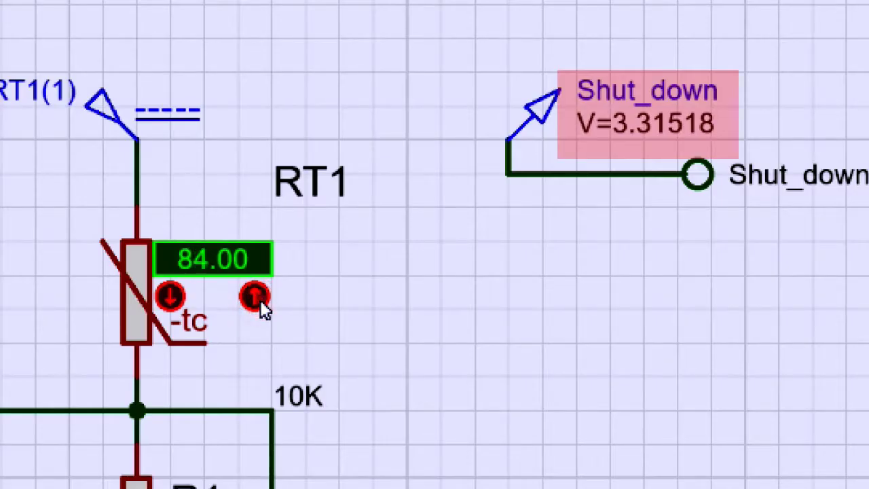
left_click(260, 299)
left_click(260, 299)
left_click(260, 299)
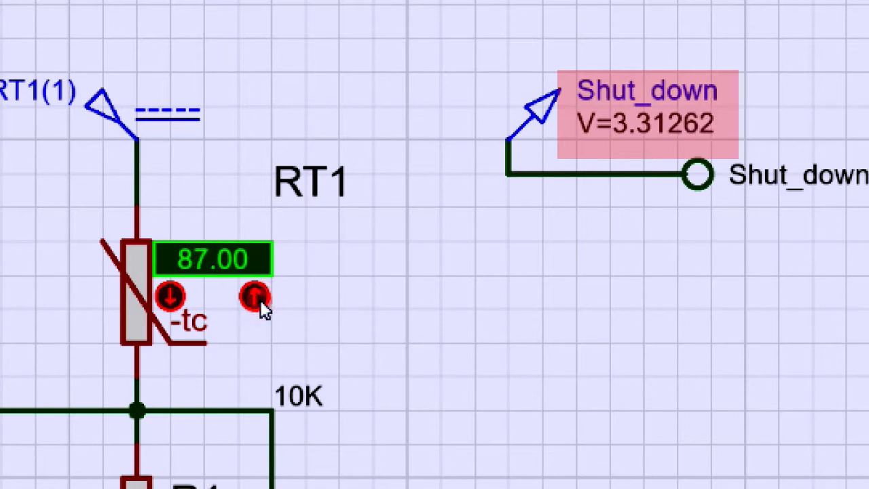
left_click(254, 297)
left_click(260, 299)
left_click(260, 299)
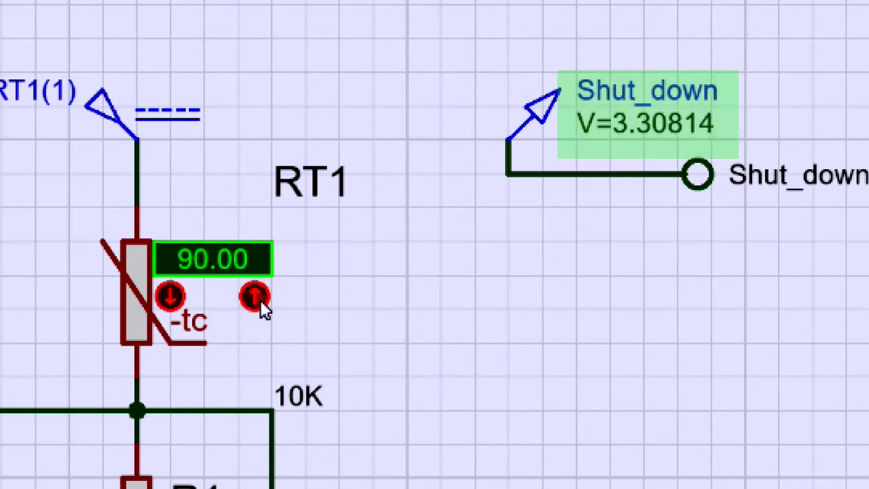
left_click(260, 299)
left_click(260, 299)
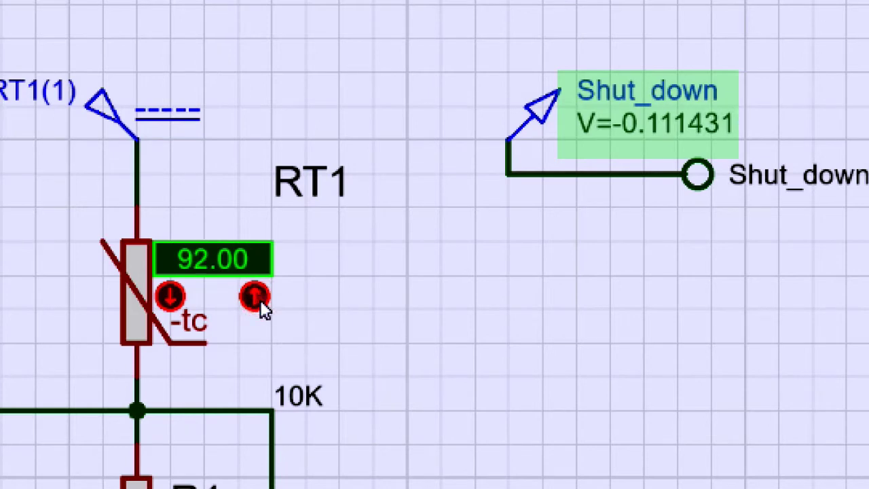
left_click(260, 299)
left_click(259, 300)
left_click(260, 299)
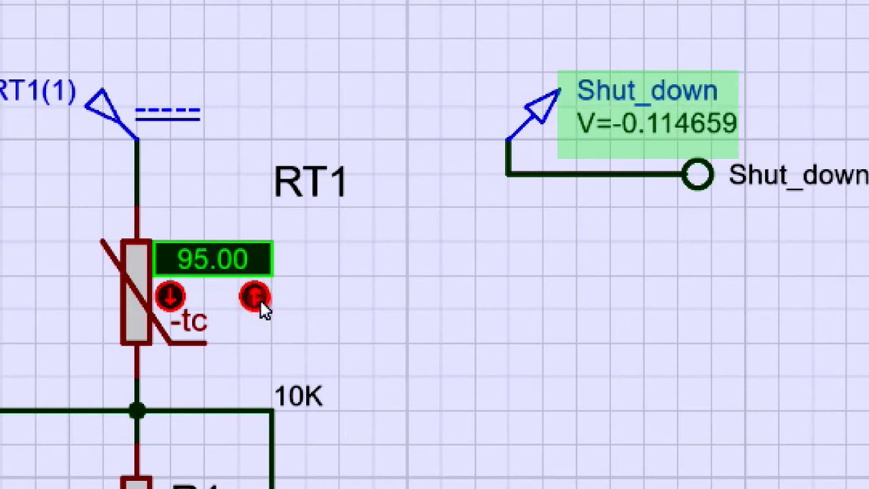
left_click(260, 300)
left_click(260, 299)
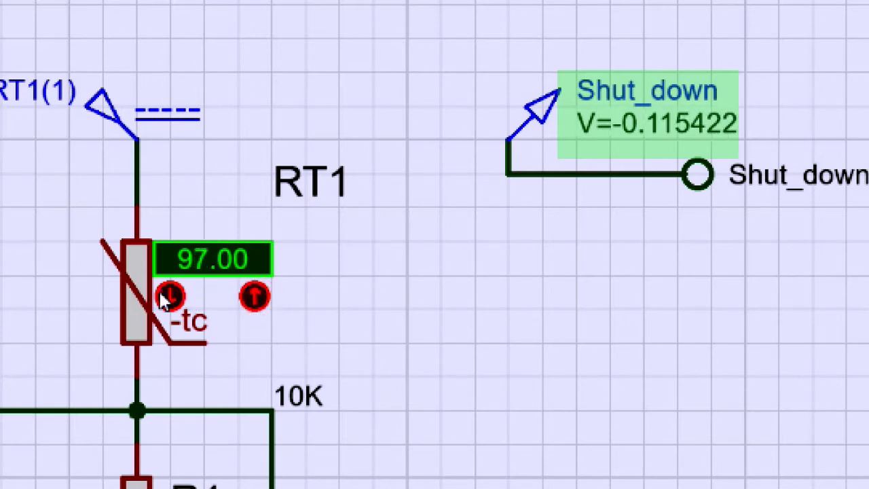
Step: Lower thermistor RT1's temperature step by step to below 90 to examine how the Shut_down voltage reacts on cooling
left_click(170, 296)
left_click(170, 299)
left_click(170, 300)
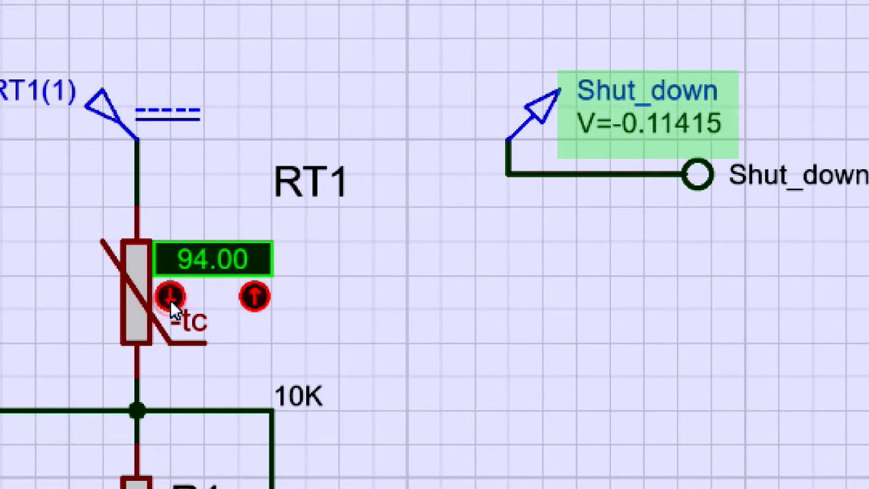
left_click(170, 300)
left_click(171, 300)
left_click(171, 300)
left_click(171, 300)
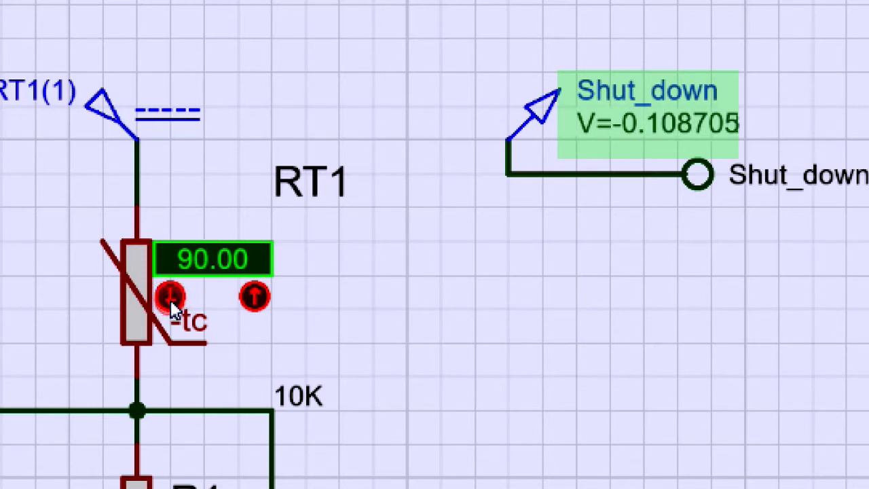
left_click(170, 300)
left_click(170, 300)
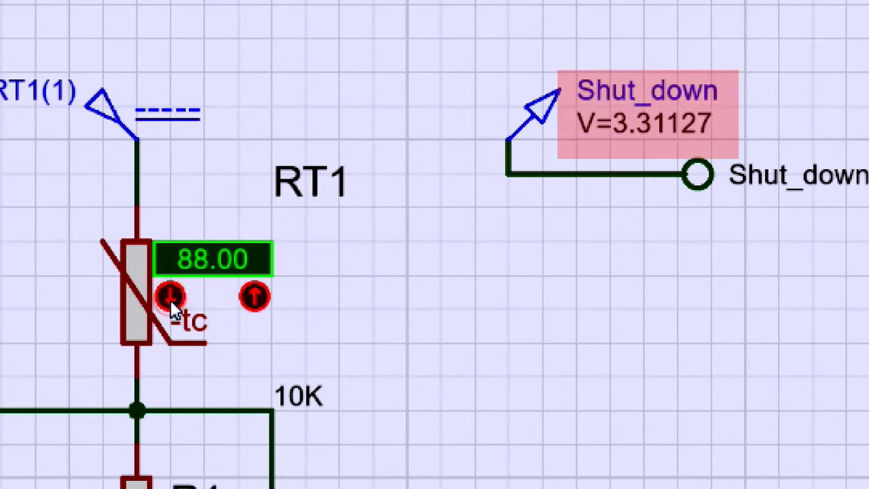
left_click(171, 300)
left_click(170, 300)
left_click(170, 300)
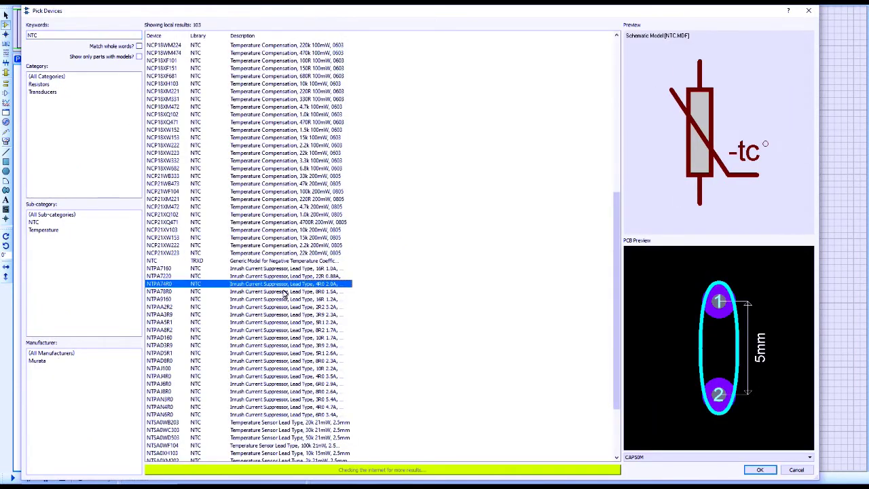
Step: Pick the generic NTC thermistor model from the TRXD library and place it in the upper-left area of the sheet
left_click(190, 262)
left_click(760, 475)
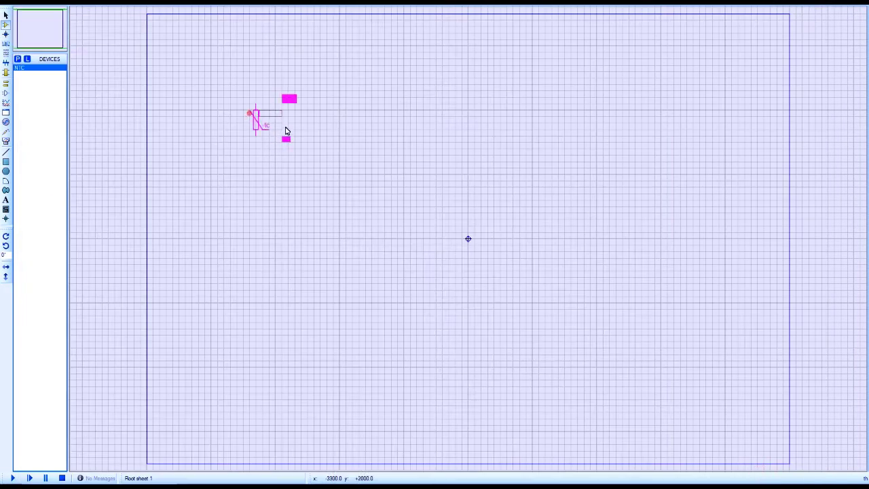
left_click(313, 149)
scroll(488, 225, "up", 3)
middle_click(562, 232)
left_click(526, 190)
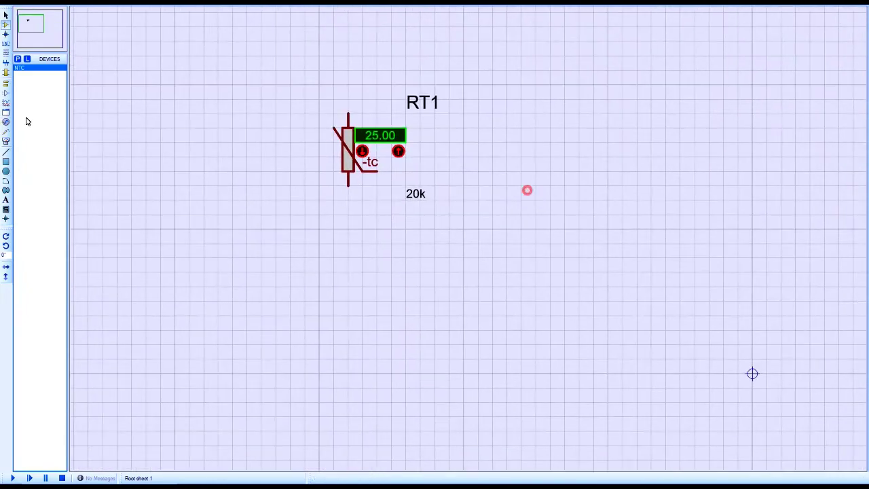
Step: Add a RES resistor oriented vertically below thermistor RT1 and wire its upper pin to the thermistor's lower pin
left_click(20, 57)
type("RES")
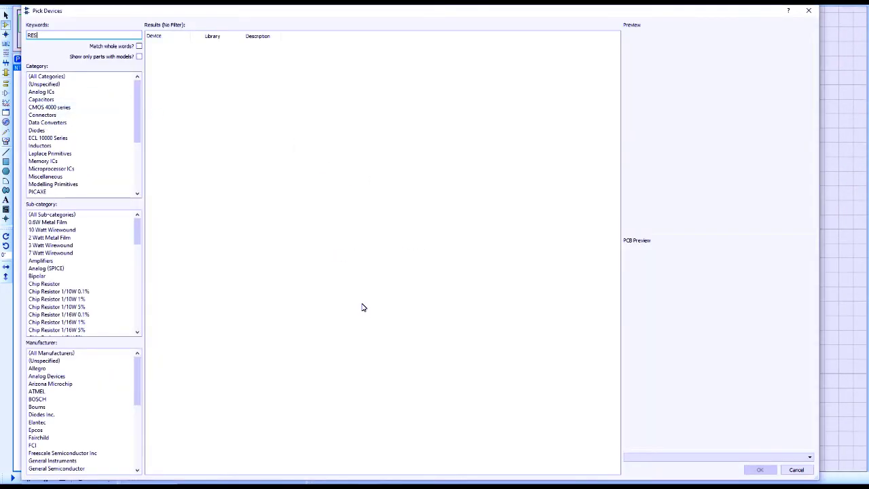
left_click(760, 470)
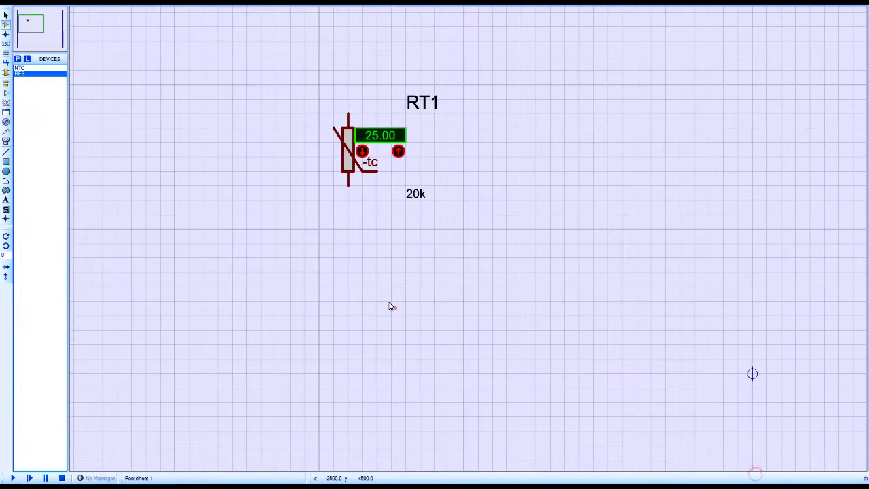
left_click(377, 266)
right_click(377, 266)
left_click(413, 66)
left_click_drag(377, 266, 348, 252)
left_click(348, 213)
left_click(348, 183)
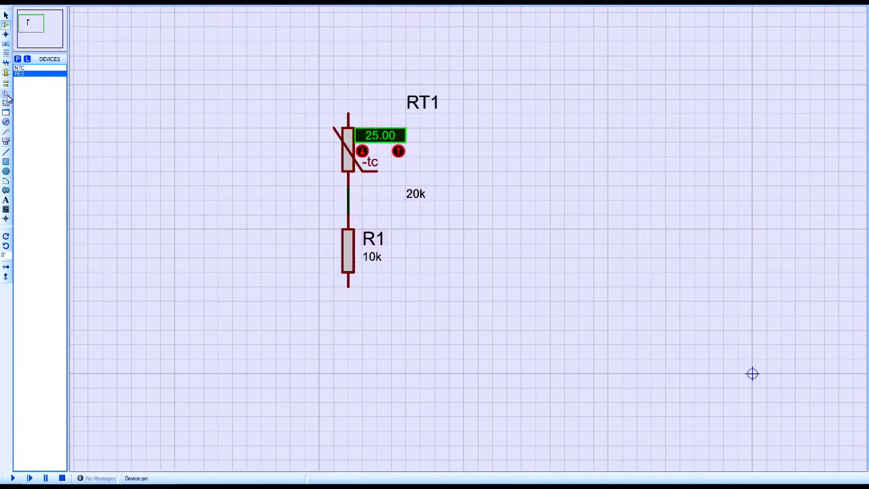
Step: Place a DC generator above thermistor RT1, connect it to the thermistor's upper pin and accept the generator's properties
left_click(5, 83)
left_click(5, 122)
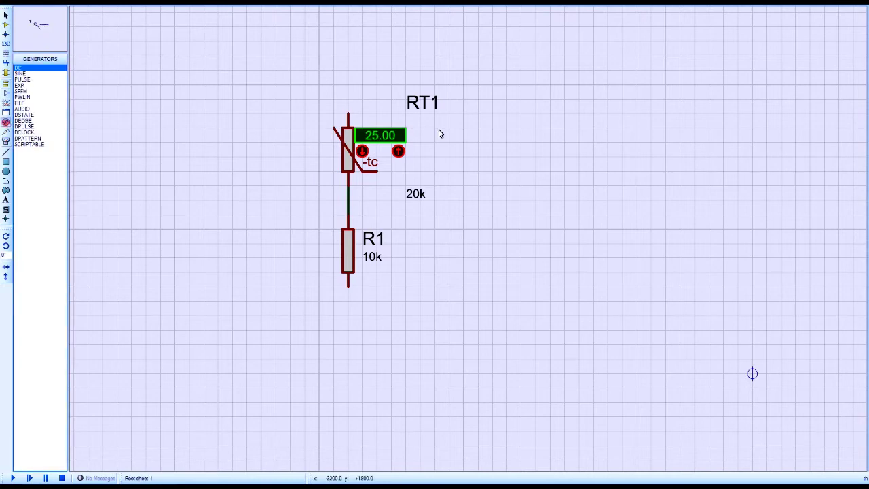
left_click(345, 83)
double_click(345, 95)
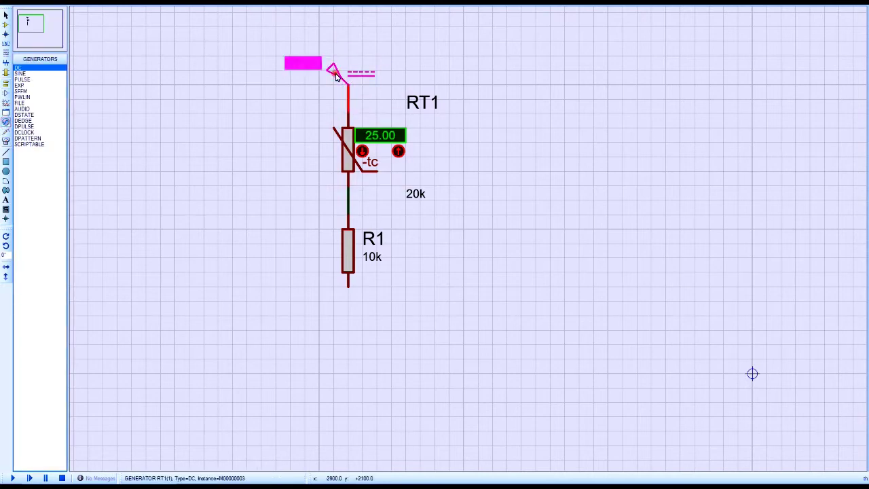
key("Return")
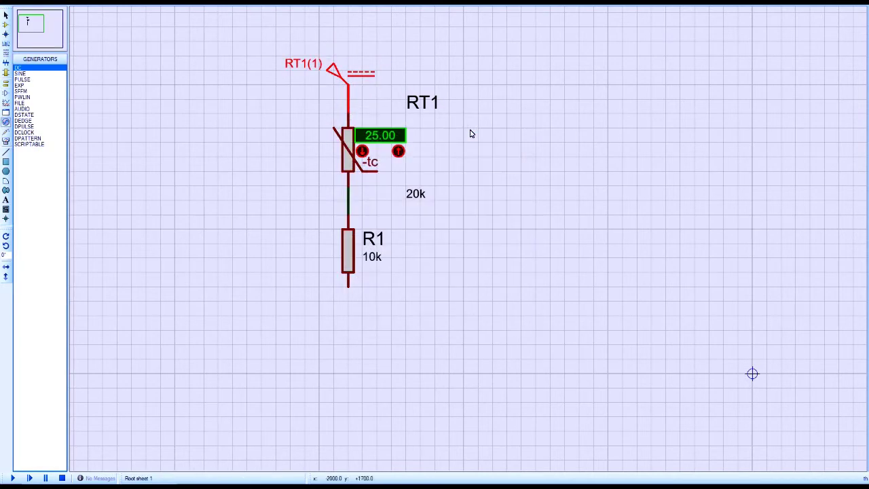
Step: Place a ground terminal below resistor R1 and wire it to the resistor's lower pin
left_click(6, 82)
left_click(25, 97)
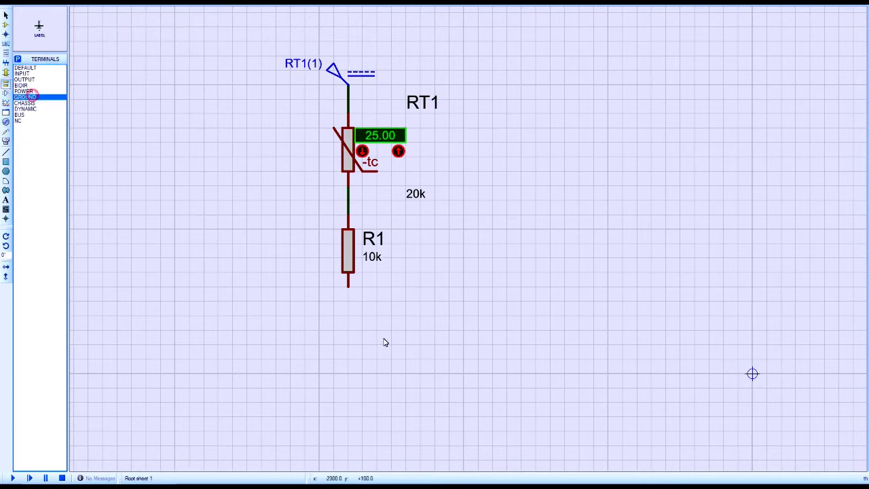
left_click(348, 313)
Step: Set resistor R1's resistance to 1K2
double_click(348, 255)
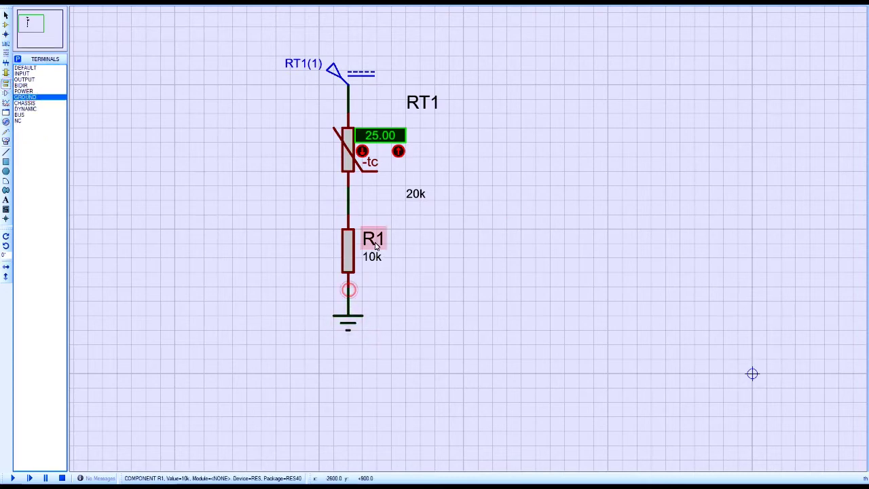
type("1")
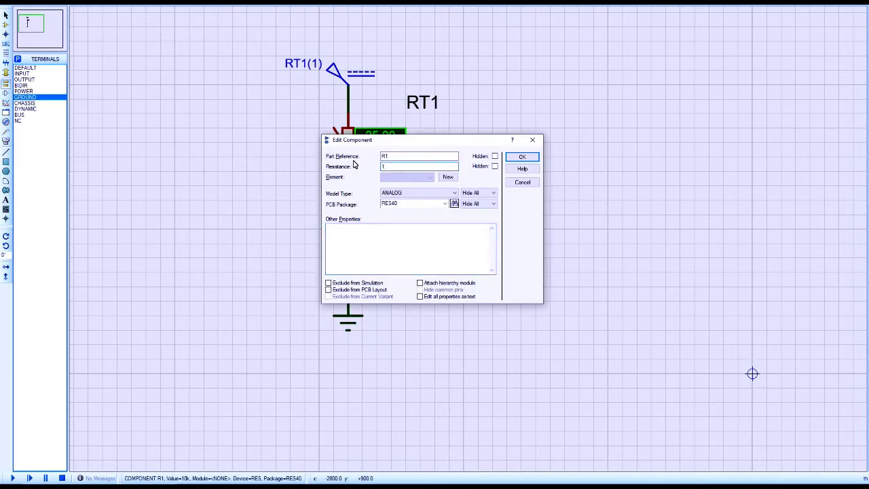
type("K2")
key("Return")
Step: Set thermistor RT1's component value to 10K in its properties
right_click(360, 147)
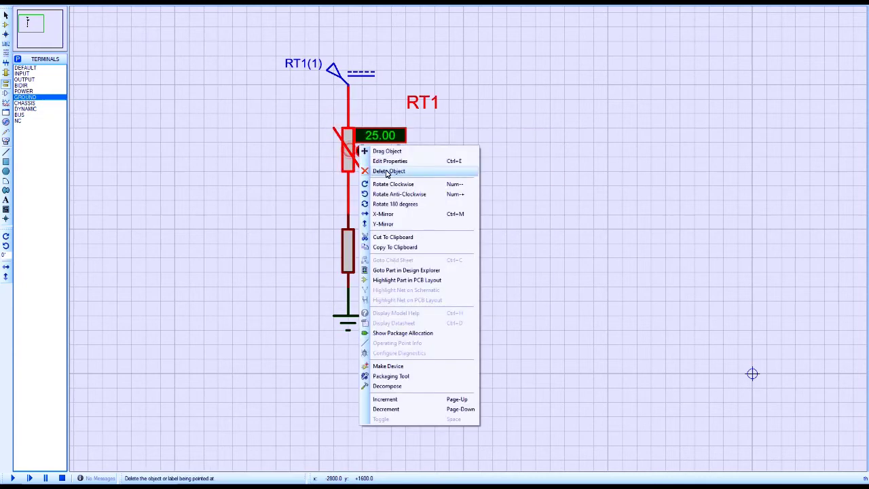
left_click(393, 160)
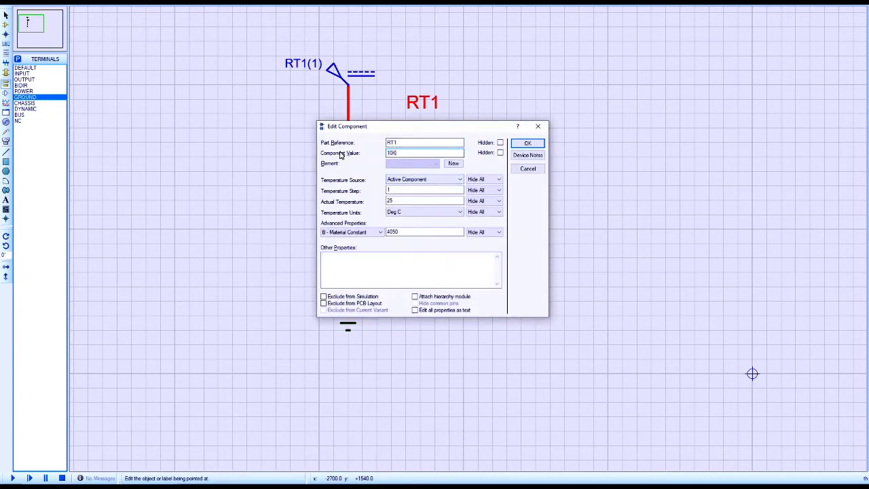
key("Return")
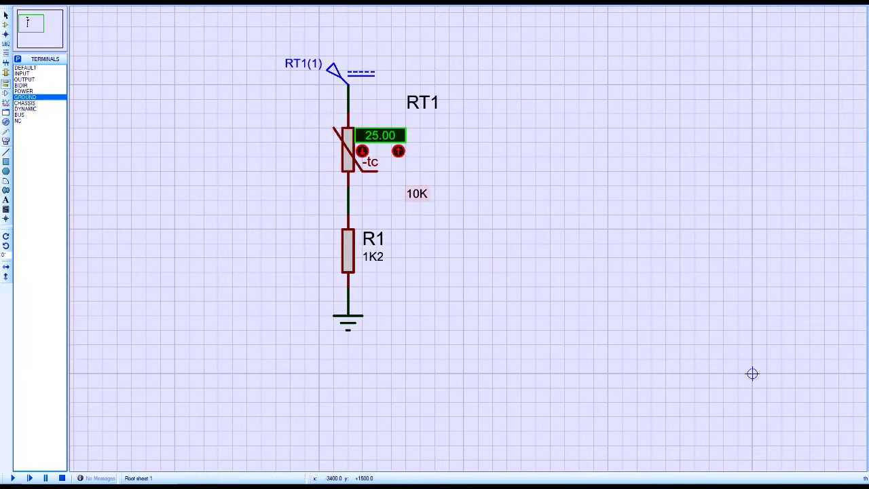
Step: Add a generic CAP capacitor from the device library and place it vertically to the left of resistor R1
left_click(6, 25)
left_click(18, 60)
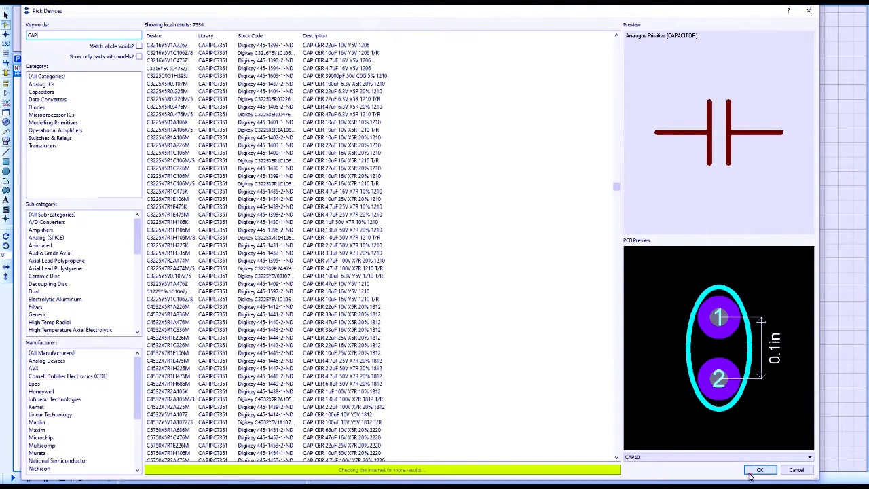
left_click(758, 470)
left_click(162, 232)
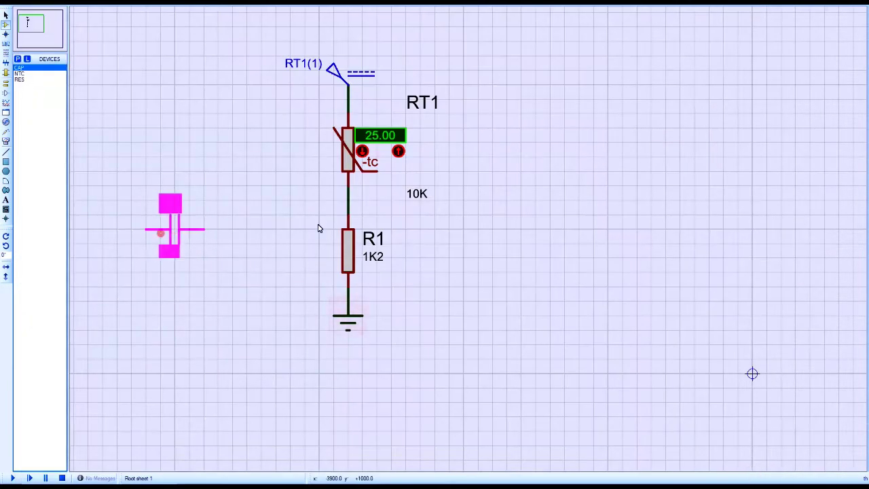
left_click(335, 221)
right_click(334, 221)
left_click(363, 253)
left_click_drag(334, 216, 276, 258)
Step: Wire capacitor C1 in parallel with R1, moving the ground terminal slightly lower to make room for the lower junction
left_click(281, 216)
left_click(281, 229)
left_click(347, 201)
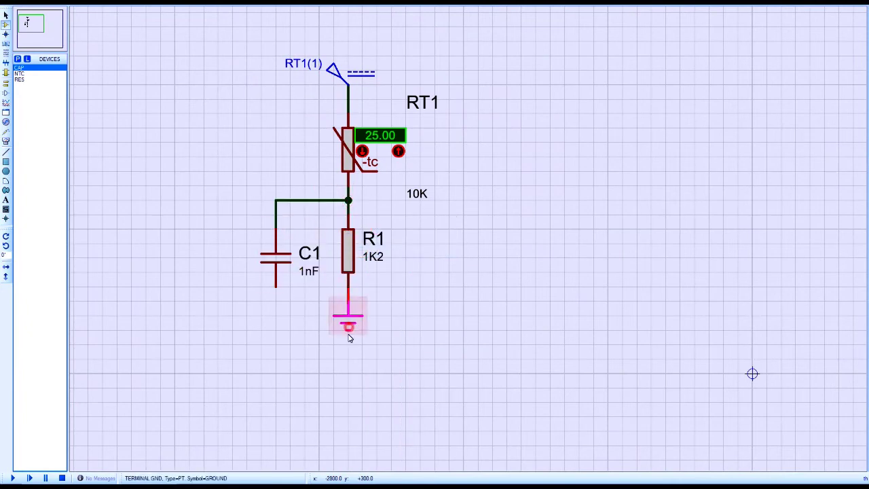
left_click_drag(347, 318, 347, 333)
left_click(279, 292)
left_click(347, 301)
Step: Set capacitor C1's value to 10nF
left_click(309, 272)
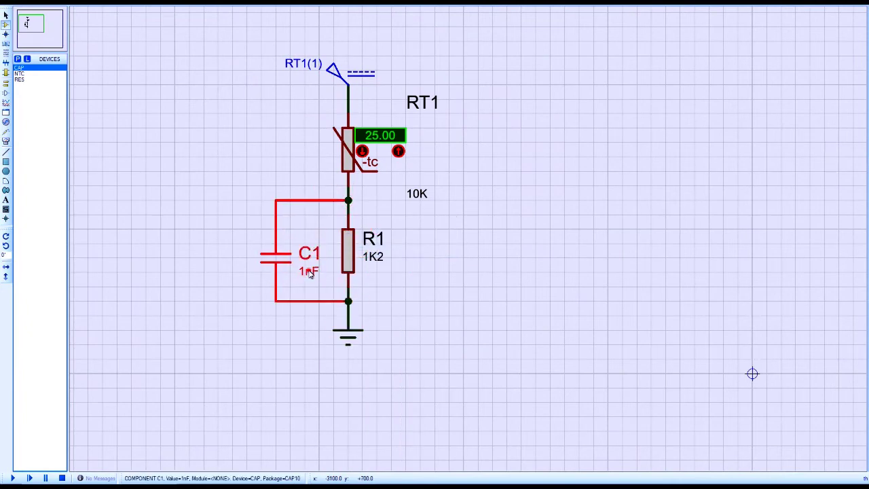
left_click(309, 271)
type("10nF")
key("Return")
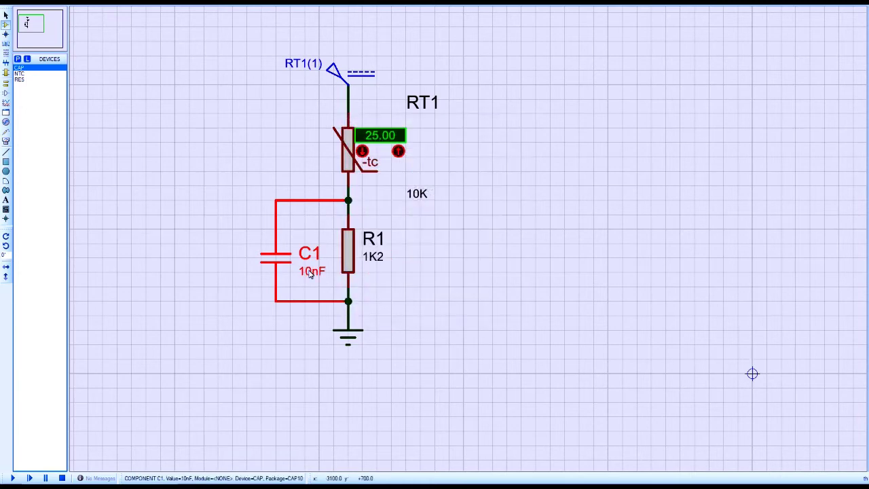
left_click(605, 270)
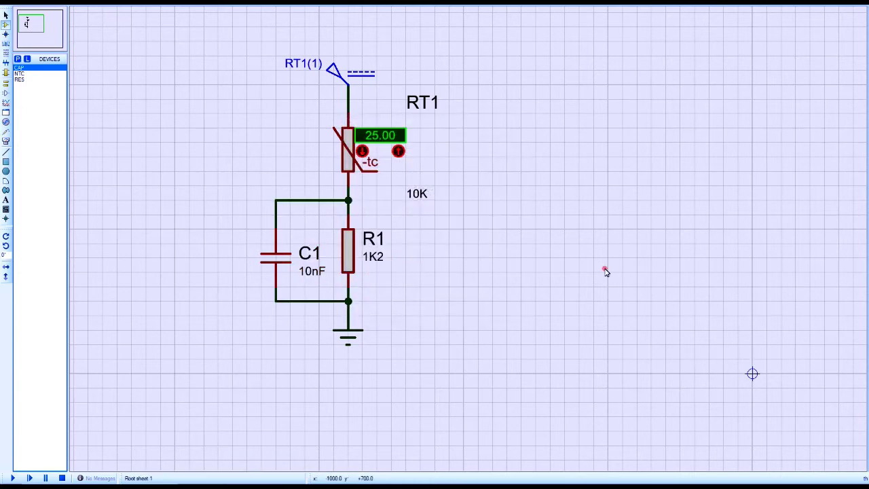
Step: Pick the ideal OPAMP from the device library and place it to the right of the thermistor divider
left_click(19, 80)
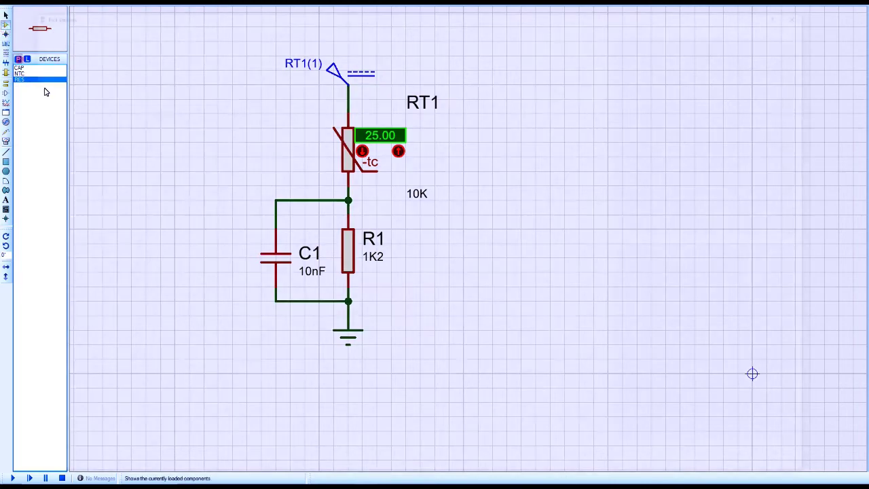
left_click(18, 59)
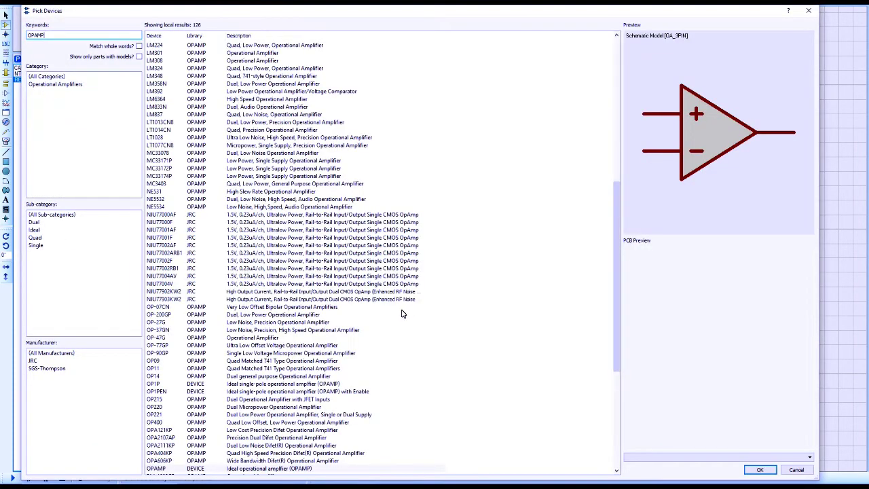
left_click(232, 377)
left_click(751, 471)
left_click(593, 274)
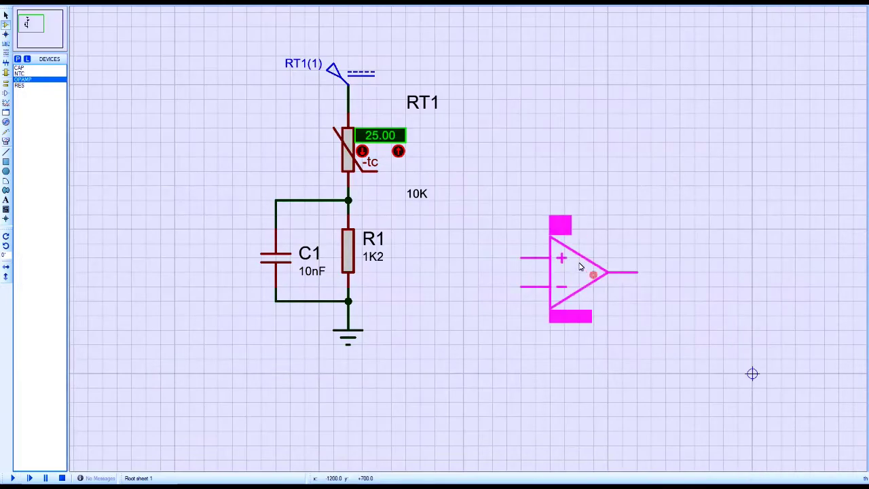
left_click(557, 228)
Step: Set op-amp U1's positive rail voltage to +5V and its negative rail voltage to -5V
double_click(556, 229)
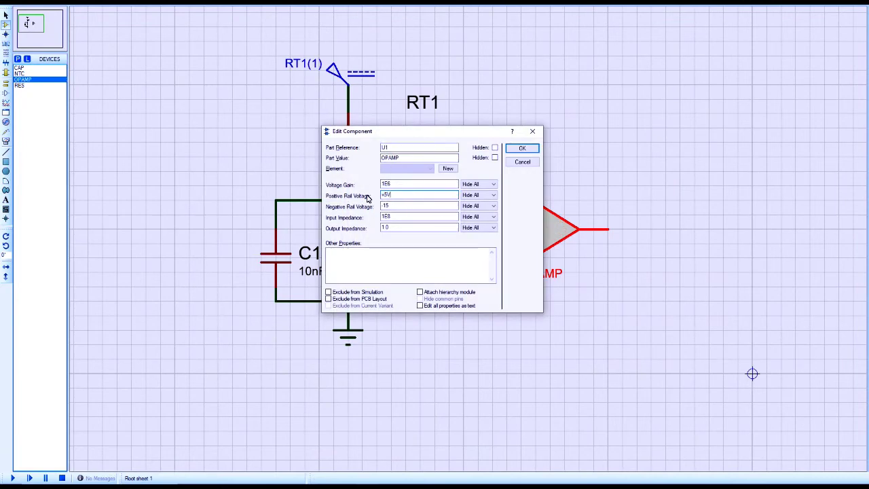
key("Return")
double_click(508, 217)
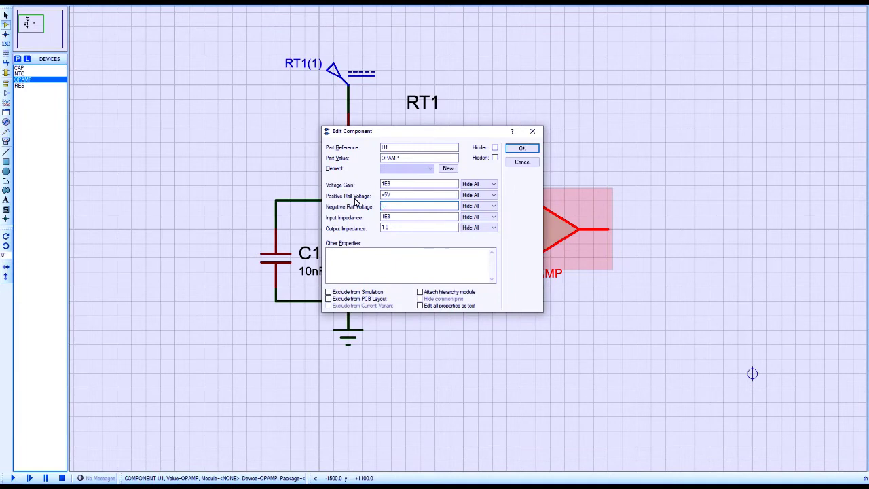
type("-5V")
key("Return")
Step: Move op-amp U1 slightly up and to the right, and flip it vertically so the inverting input is on top
left_click_drag(562, 227, 650, 197)
right_click(640, 197)
left_click(653, 270)
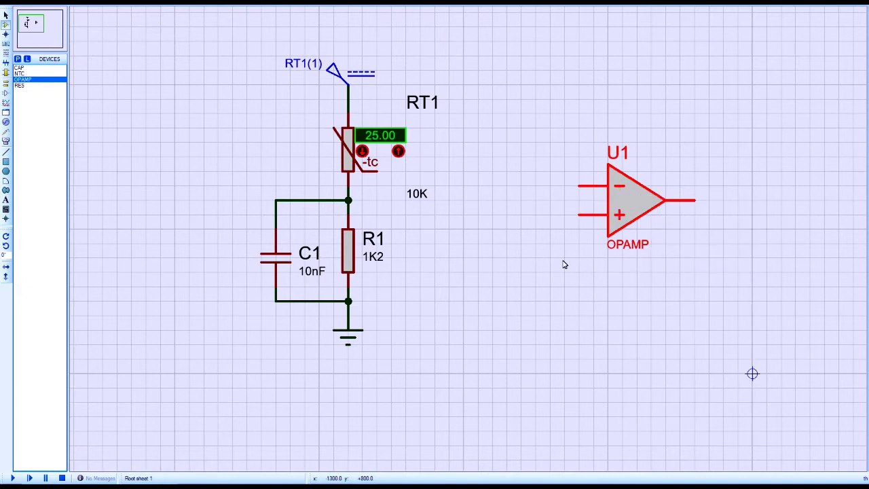
left_click(562, 261)
Step: Place one resistor in line with U1's inverting input and a second one horizontally above the op-amp
left_click(33, 86)
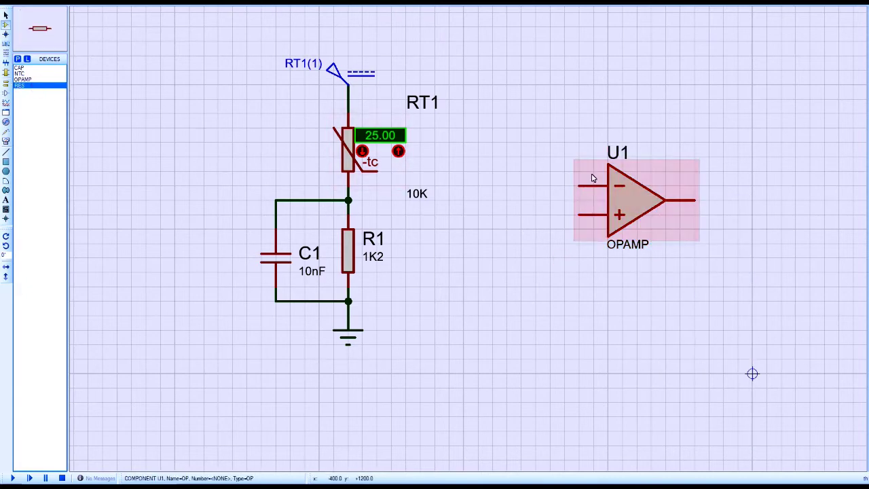
left_click(514, 185)
left_click(625, 102)
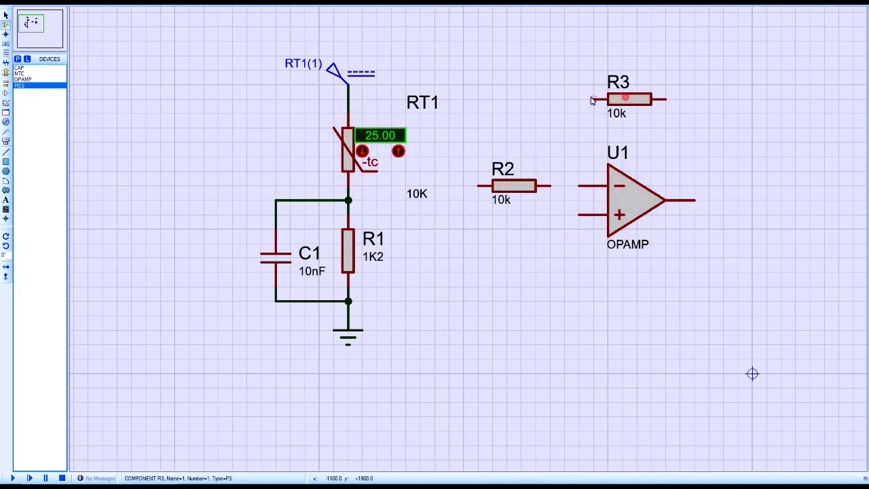
Step: Wire R2 to U1's inverting input and connect R3 as feedback between that input and the output
left_click(551, 186)
left_click(578, 186)
left_click(564, 187)
left_click(594, 99)
left_click(666, 100)
left_click(693, 200)
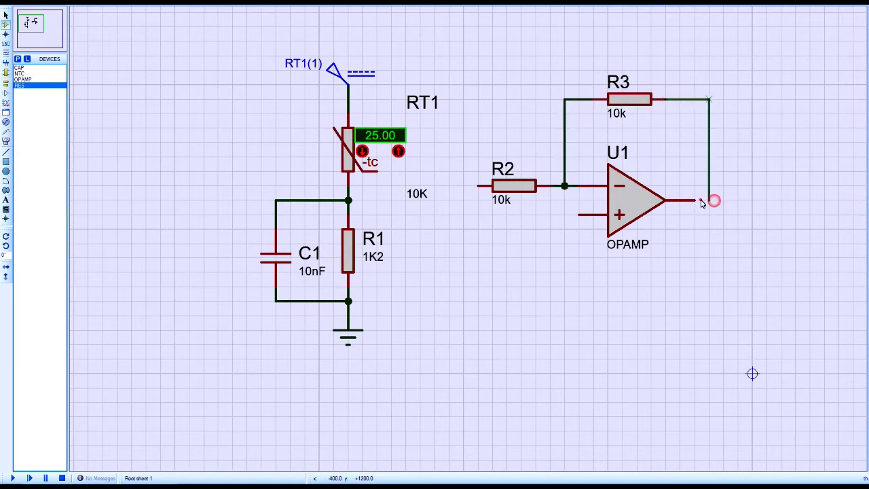
Step: Set R2's resistance to 1K and feedback resistor R3's resistance to 2K7
double_click(514, 185)
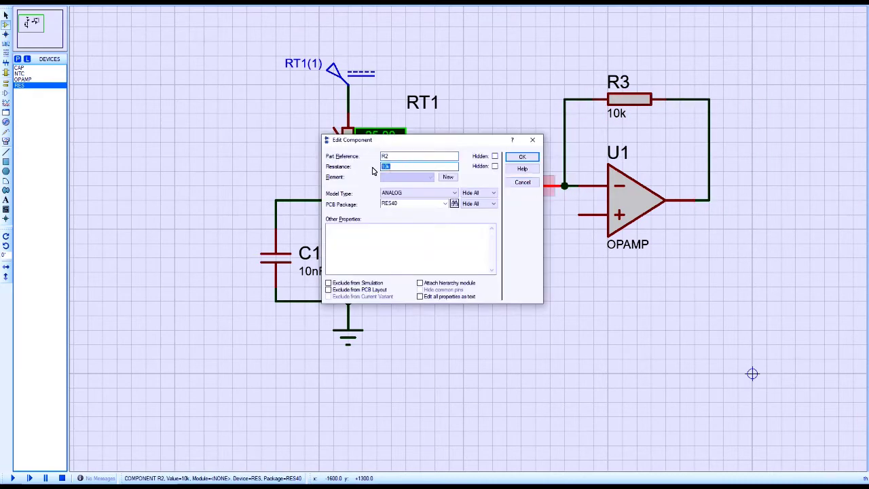
key("Return")
double_click(630, 99)
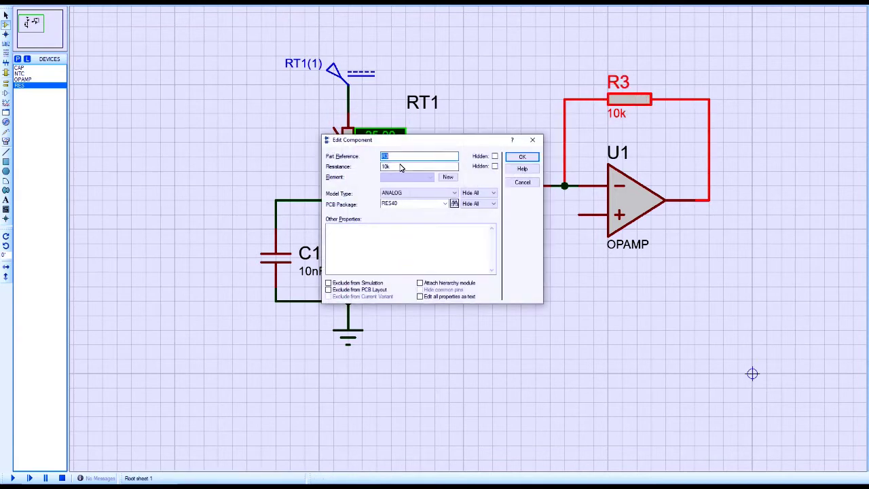
type("2K7")
key("Return")
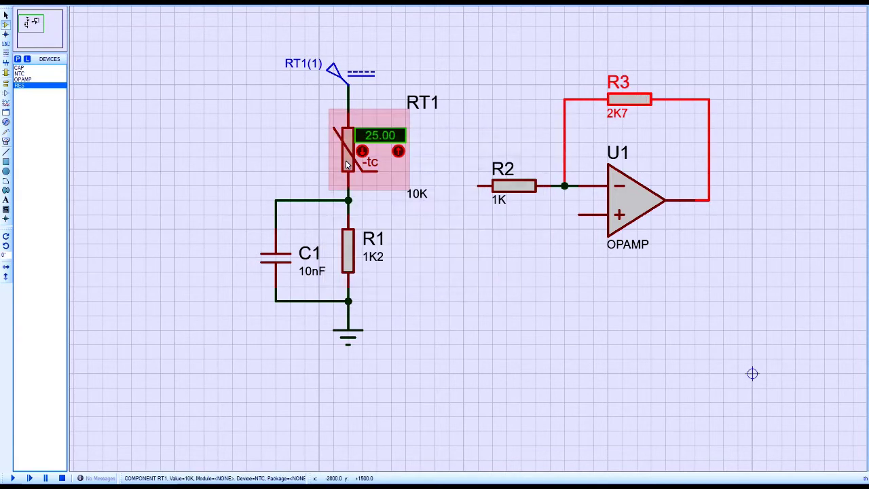
Step: Place a ground terminal below the free end of R2 and wire it to that end
left_click(7, 84)
left_click(26, 97)
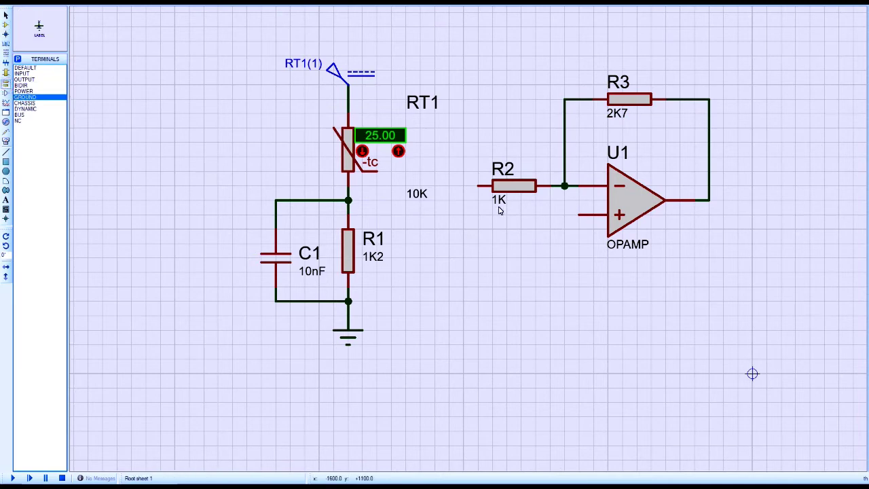
double_click(465, 211)
left_click(463, 201)
left_click(477, 185)
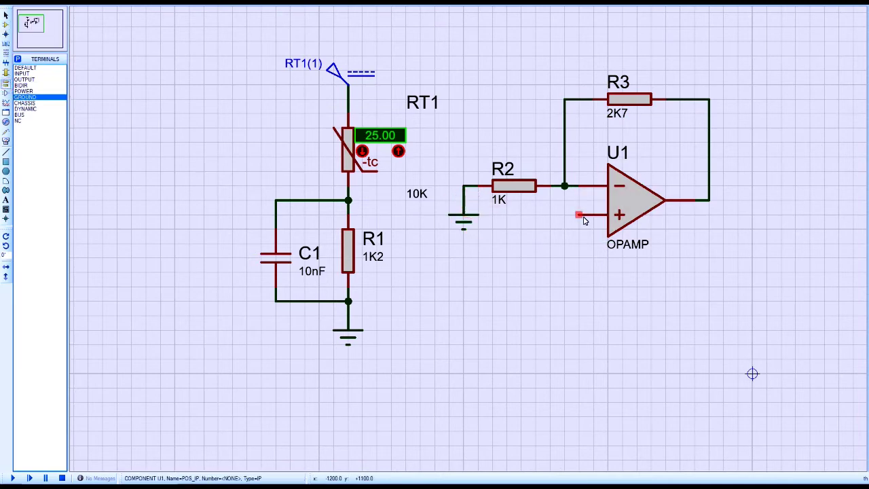
Step: Place a horizontal resistor and a vertical resistor below the op-amp stage and wire them together as a divider
left_click(5, 25)
left_click(482, 310)
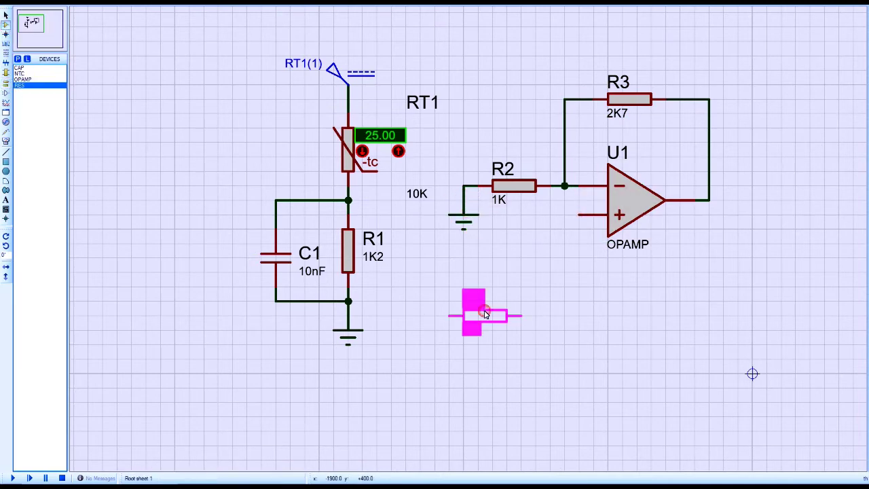
left_click(482, 309)
left_click(539, 374)
left_click(539, 375)
right_click(548, 371)
left_click(583, 161)
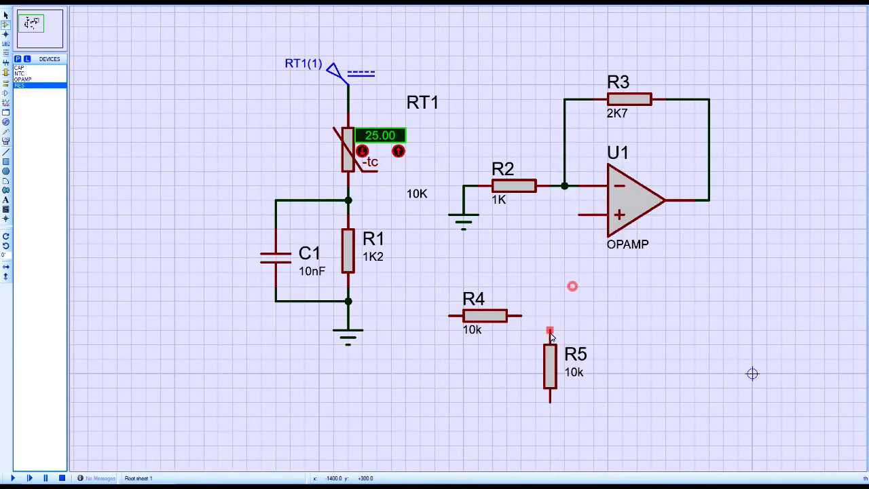
left_click(520, 317)
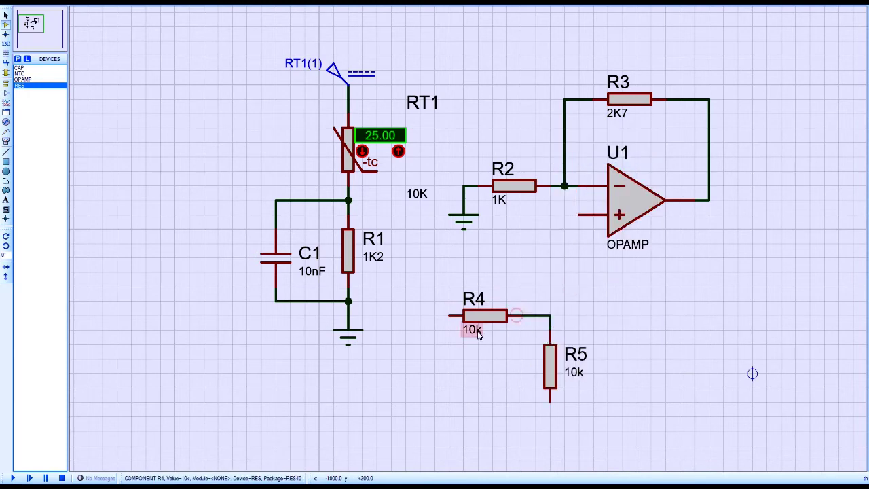
Step: Set R4's resistance to 10K and R5's resistance to 8K2
double_click(483, 319)
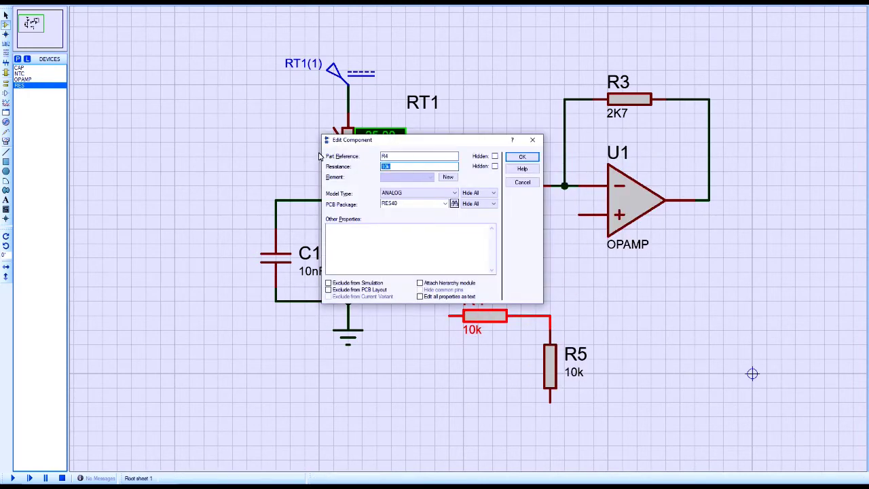
type("10K")
key("Return")
double_click(550, 366)
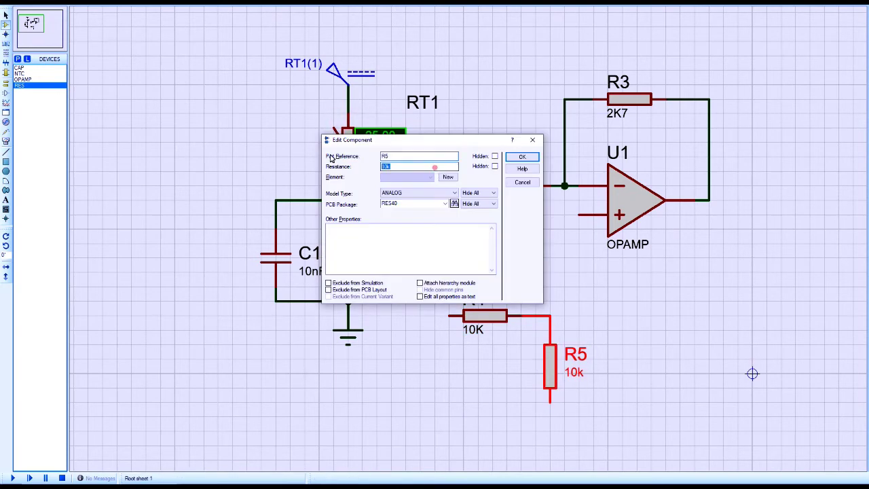
key("Return")
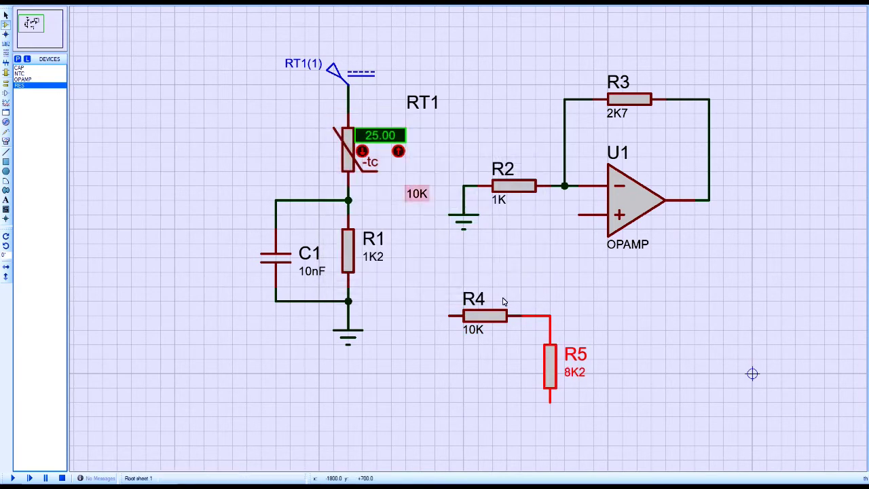
left_click(541, 235)
Step: Place a ground terminal below R5 and wire it to R5's lower end
left_click(6, 84)
left_click(553, 425)
left_click(551, 416)
Step: Shift the U1 stage down and to the right, and wire the thermistor divider node through R4 to U1's non-inverting input
left_click_drag(787, 54, 435, 243)
left_click_drag(694, 245, 806, 319)
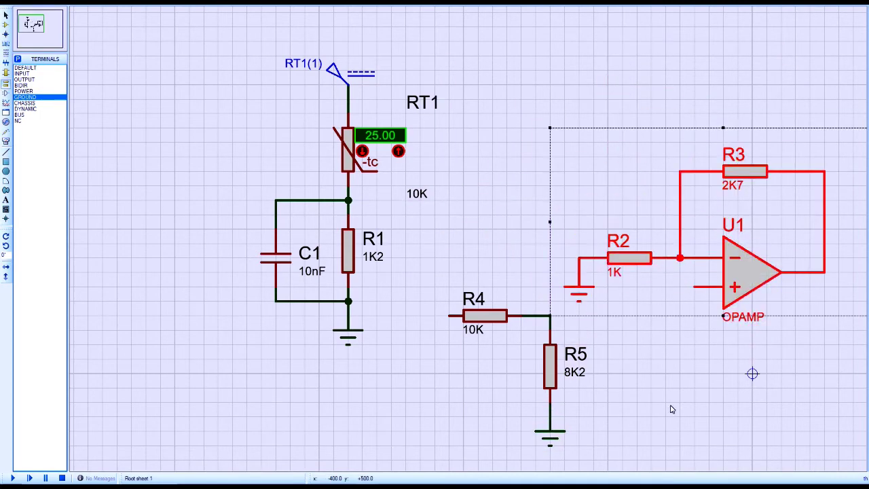
left_click(551, 316)
left_click(694, 286)
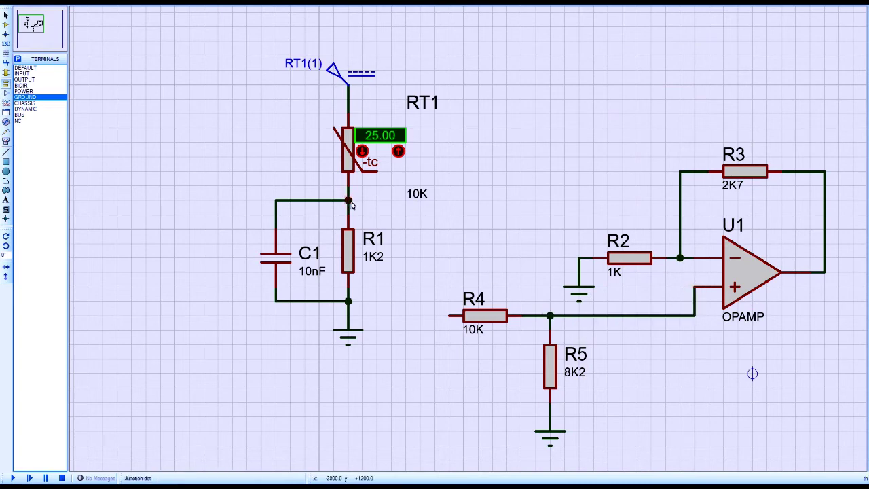
left_click(450, 316)
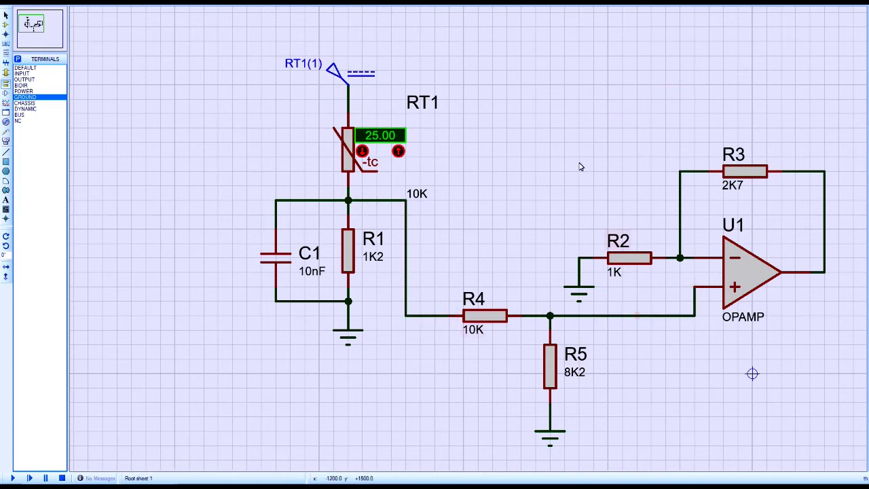
Step: Place a resistor to the right of op-amp U1 and wire it in series with U1's output
left_click_drag(578, 165, 196, 122)
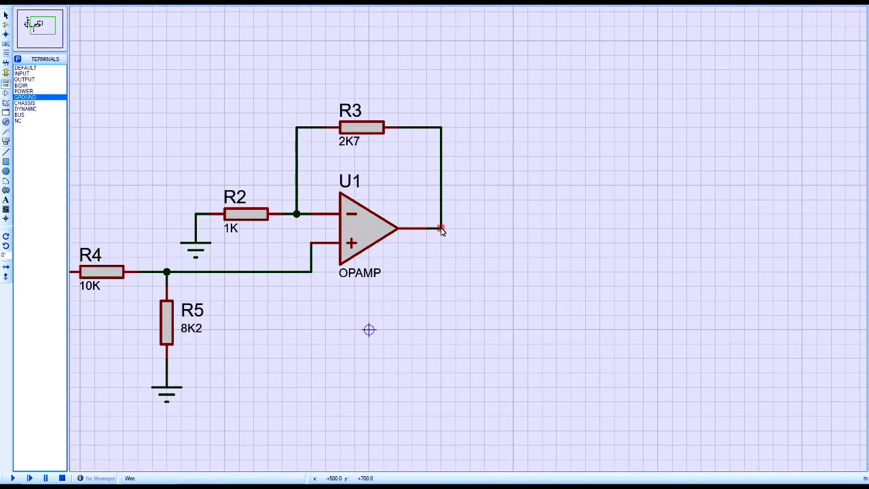
left_click(5, 25)
left_click(557, 242)
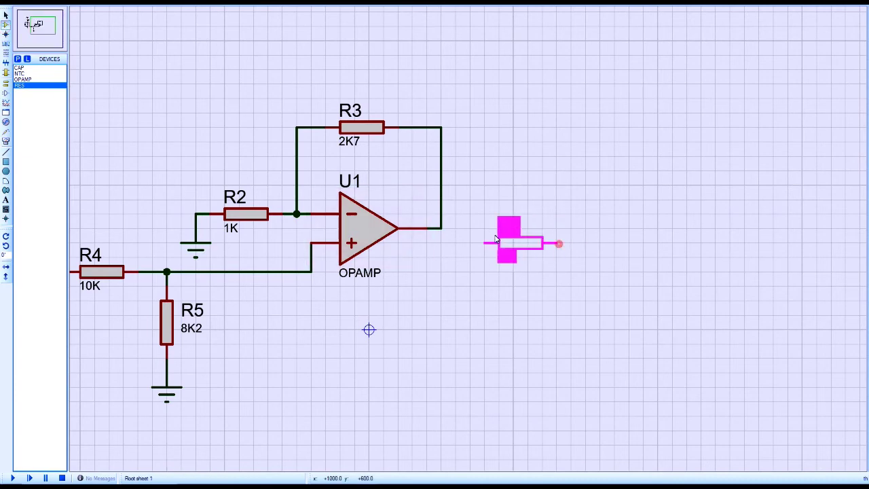
left_click(547, 233)
left_click(470, 229)
left_click(444, 230)
Step: Set the resistance of output resistor R6 to 220R
double_click(513, 227)
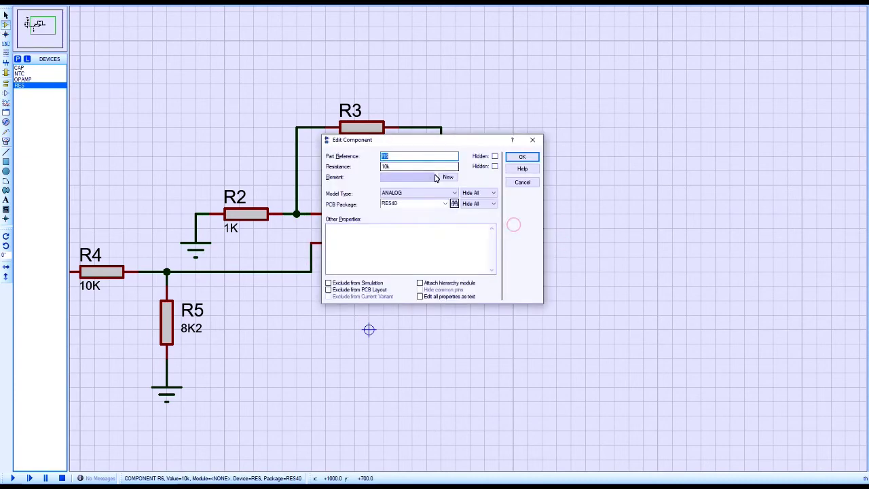
type("220R")
key("Return")
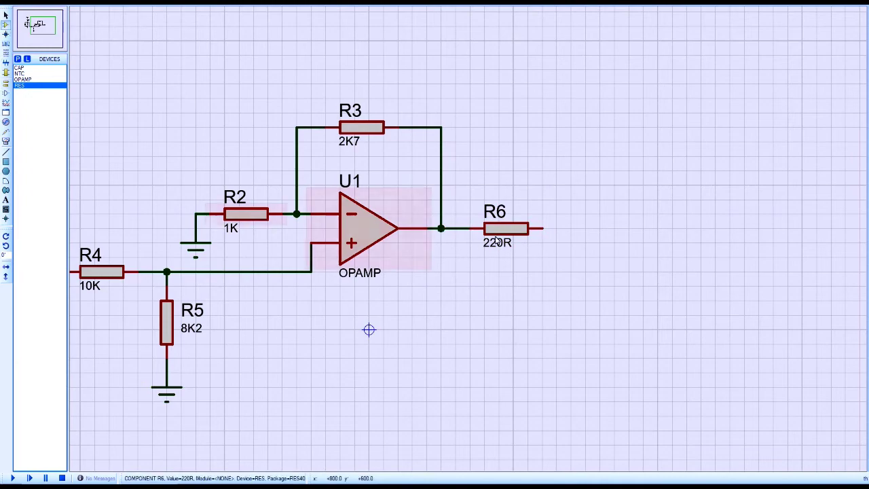
Step: Place a second OPAMP to the right of resistor R6
middle_click(580, 271)
left_click(24, 80)
left_click(702, 334)
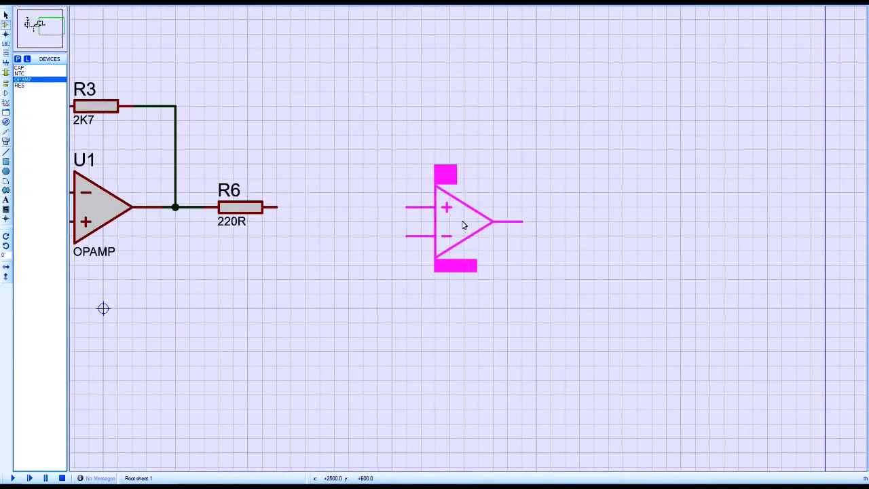
left_click(454, 194)
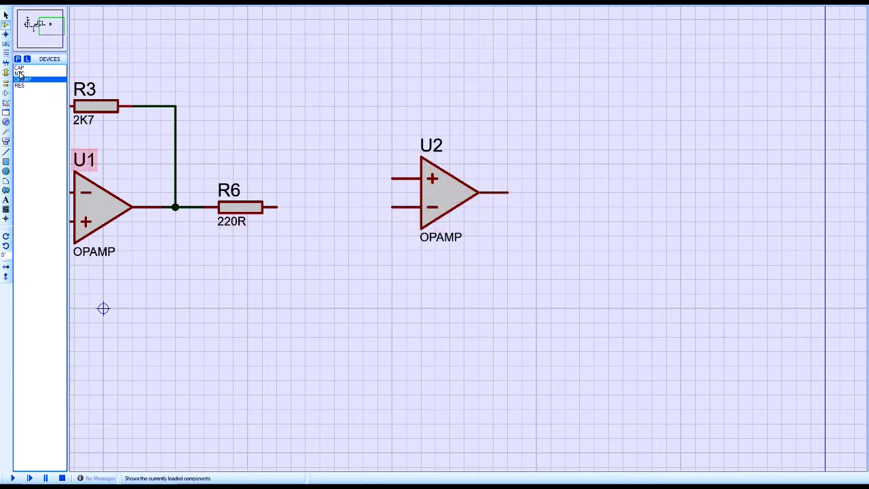
Step: Place a horizontal resistor and a vertical resistor below op-amp U2 and wire them in series
key("Down")
left_click(341, 293)
right_click(388, 313)
left_click(410, 333)
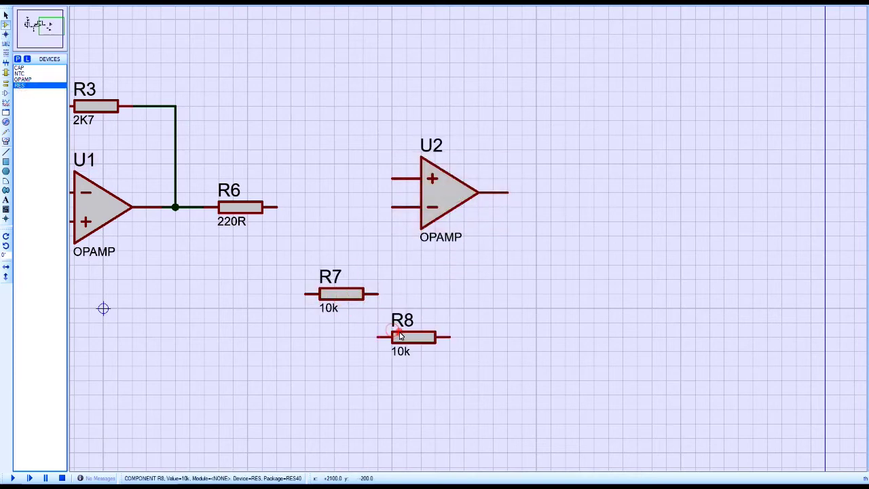
right_click(399, 333)
left_click(435, 125)
left_click(426, 281)
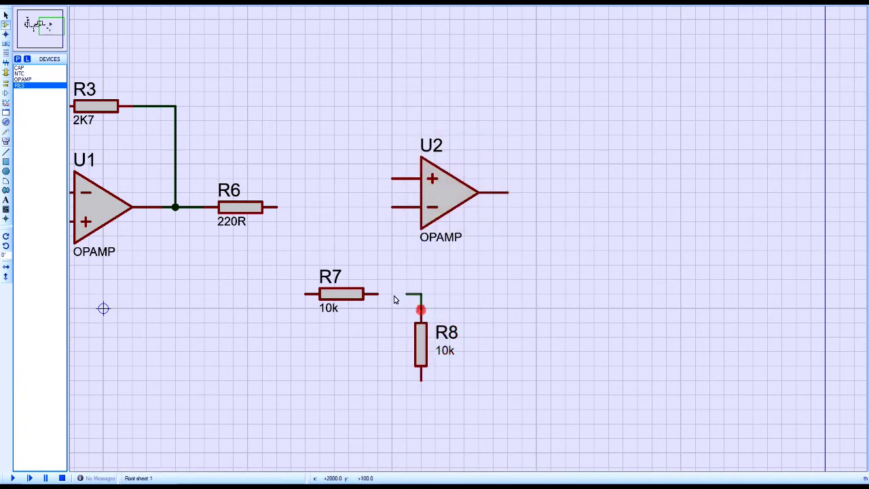
Step: Set R7's resistance to 1K3 and R8's resistance to 6K2
double_click(370, 293)
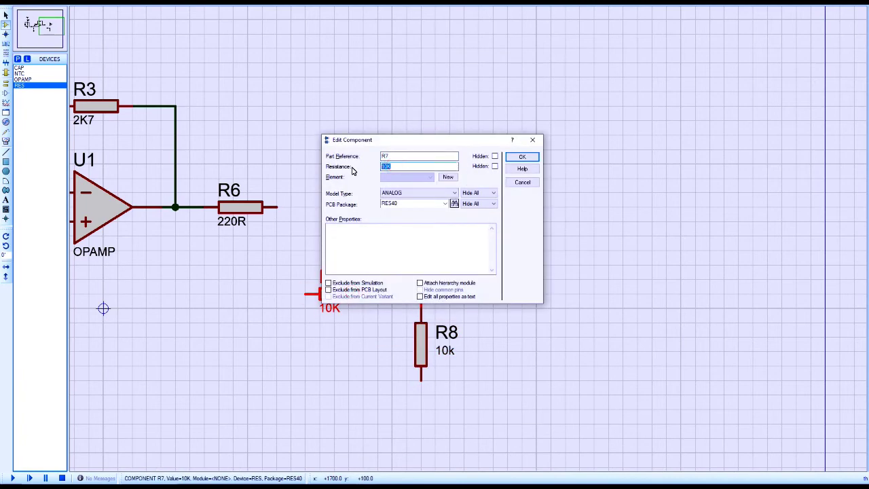
type("1K3")
key("Return")
double_click(421, 343)
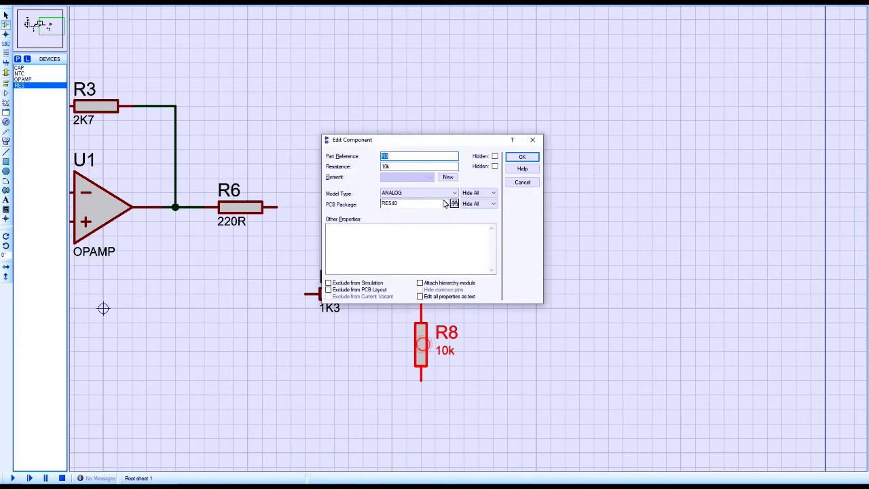
key("Return")
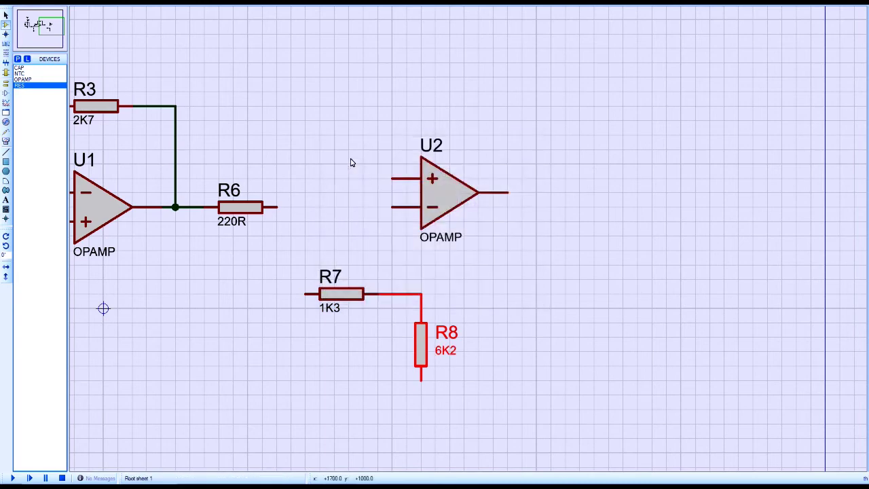
Step: Wire R6's free end to R7 and move op-amp U2 further to the right and lower
left_click(277, 207)
left_click(305, 293)
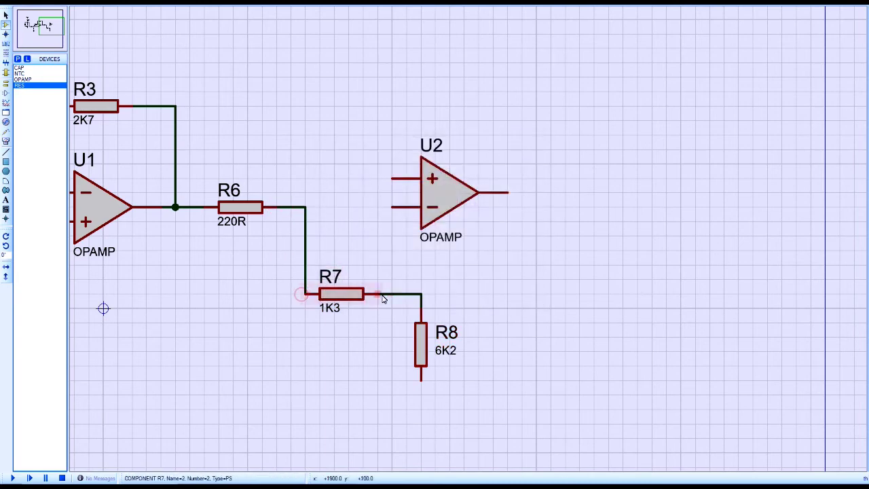
left_click_drag(609, 120, 363, 250)
left_click_drag(531, 200, 734, 273)
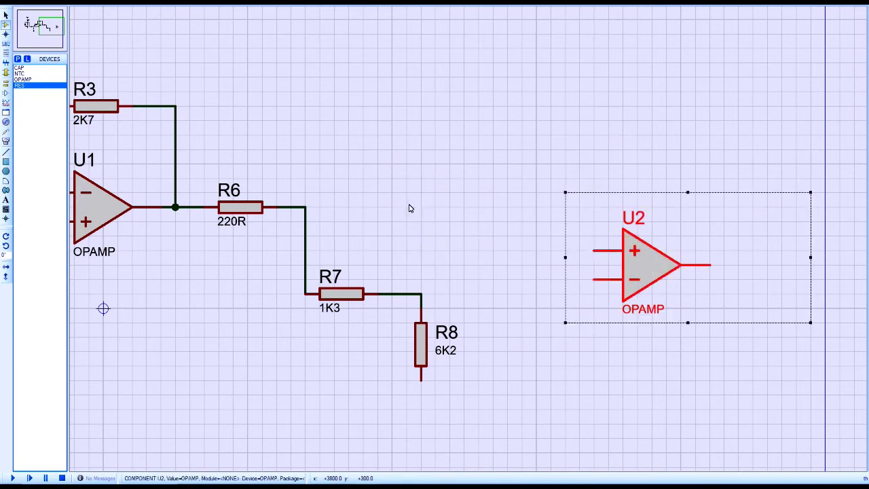
left_click(411, 185)
Step: Place a ground terminal below R8 and connect it to R8's lower end
left_click(6, 83)
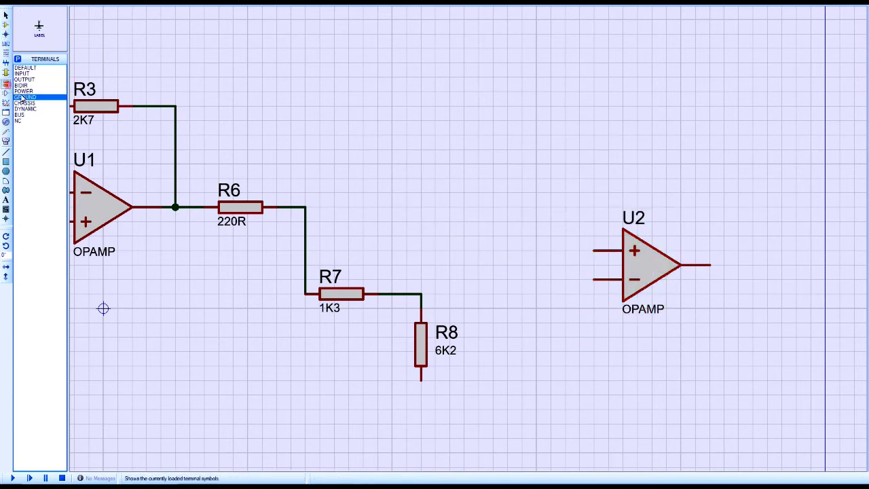
left_click(420, 403)
left_click(495, 398)
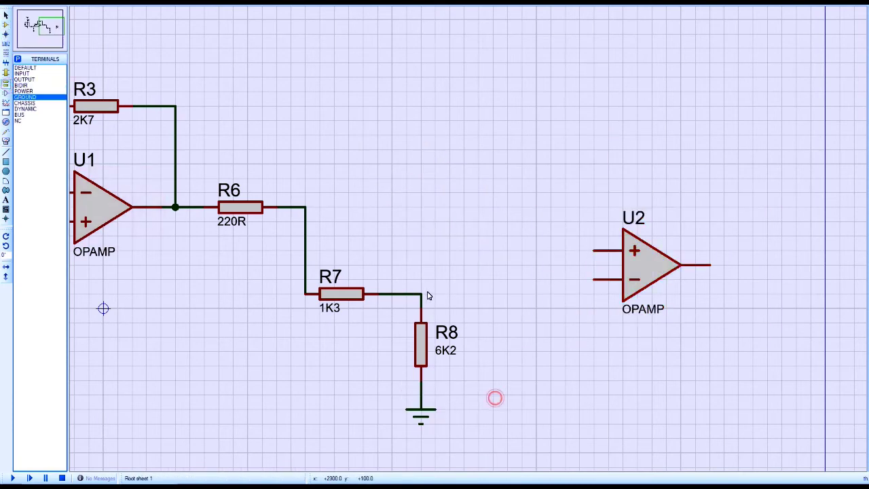
Step: Wire the R7–R8 junction to U2's inverting input and place a vertical resistor above and to the left of U2
left_click(421, 294)
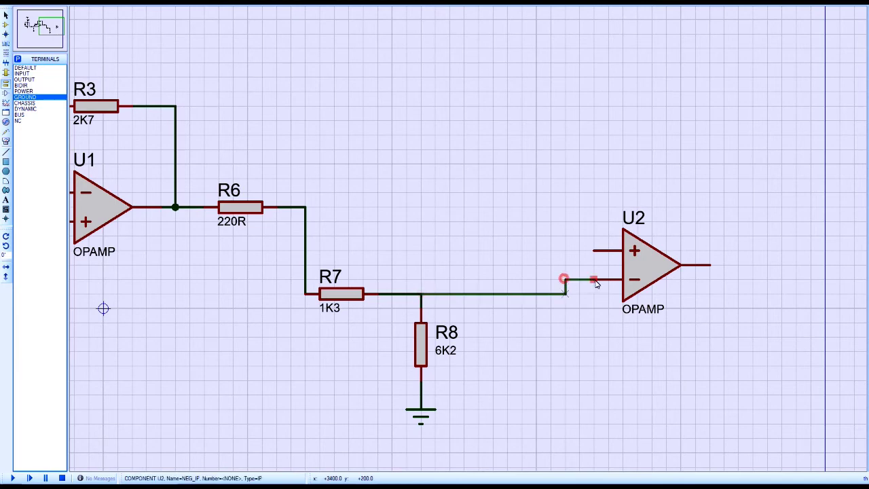
left_click(593, 279)
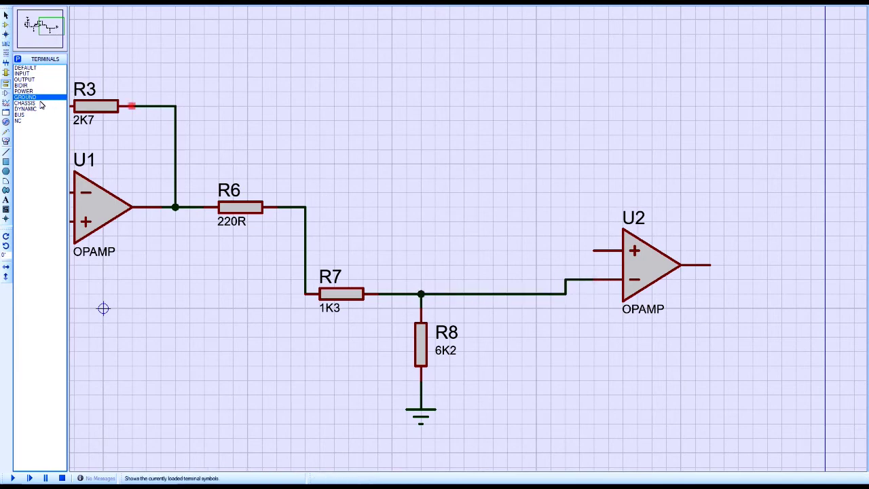
left_click(6, 27)
double_click(494, 131)
right_click(493, 130)
left_click(504, 163)
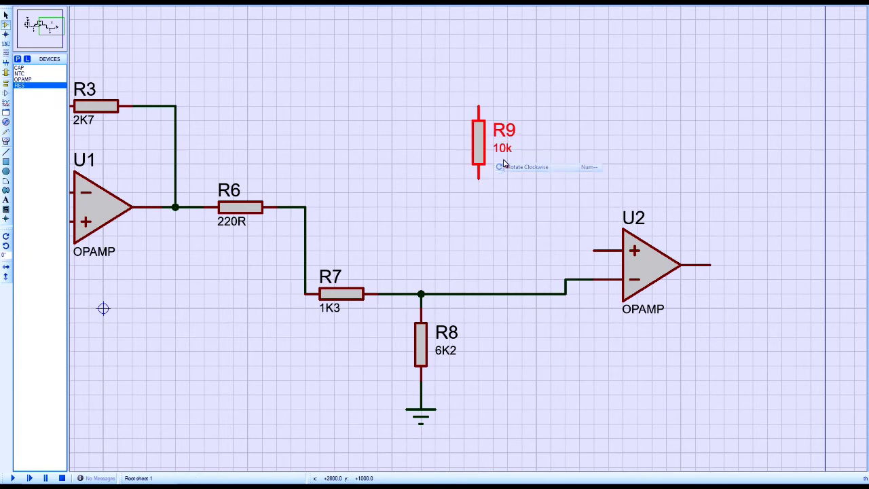
left_click(536, 122)
Step: Place a DC generator above R9, connected to its upper end, and confirm the generator's properties
left_click(6, 82)
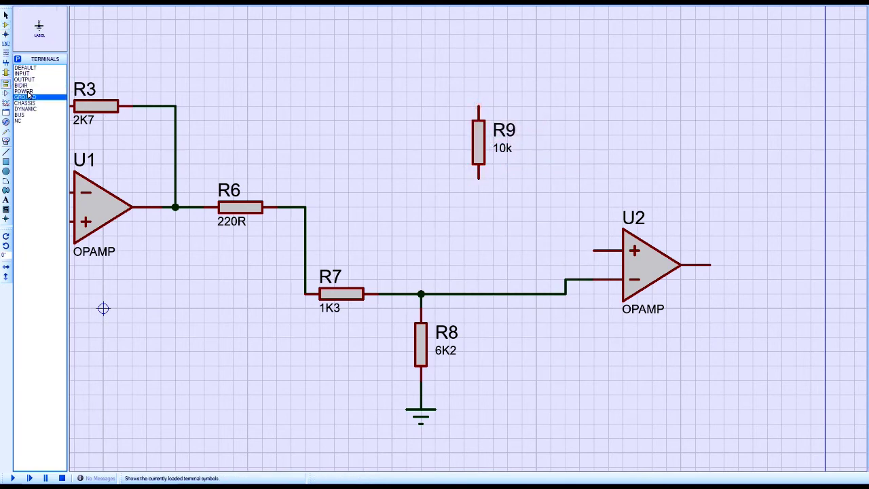
left_click(6, 121)
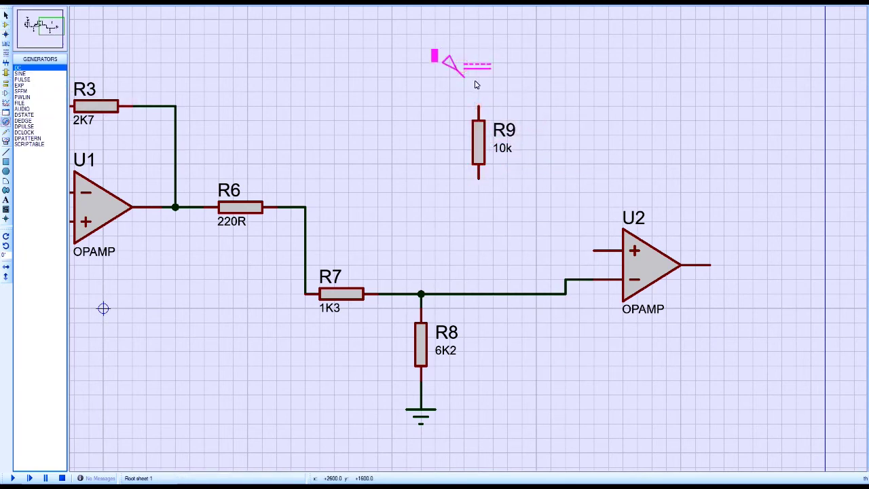
left_click(475, 78)
double_click(464, 68)
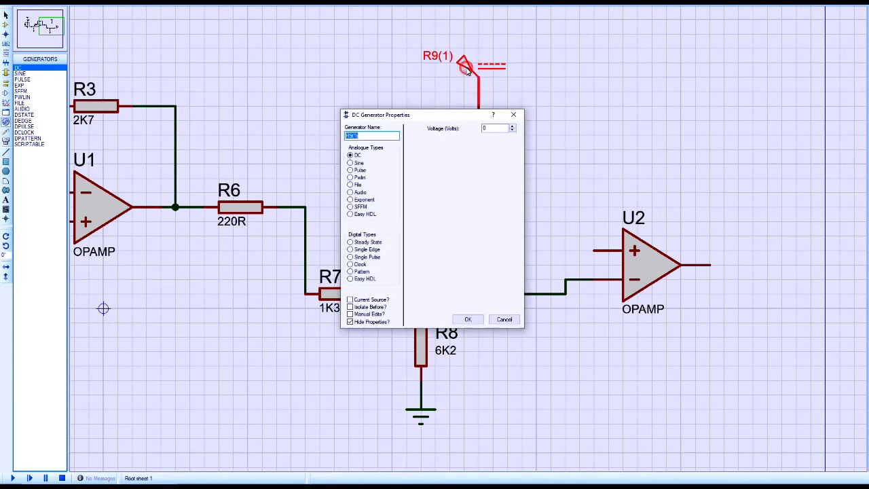
key("Return")
left_click(431, 117)
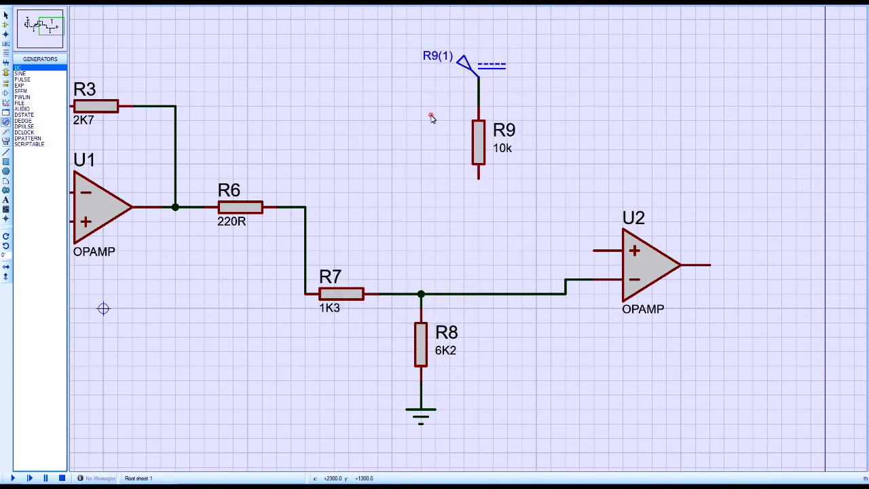
Step: Set R9's resistance to 180R and wire its lower end to U2's non-inverting input
double_click(482, 134)
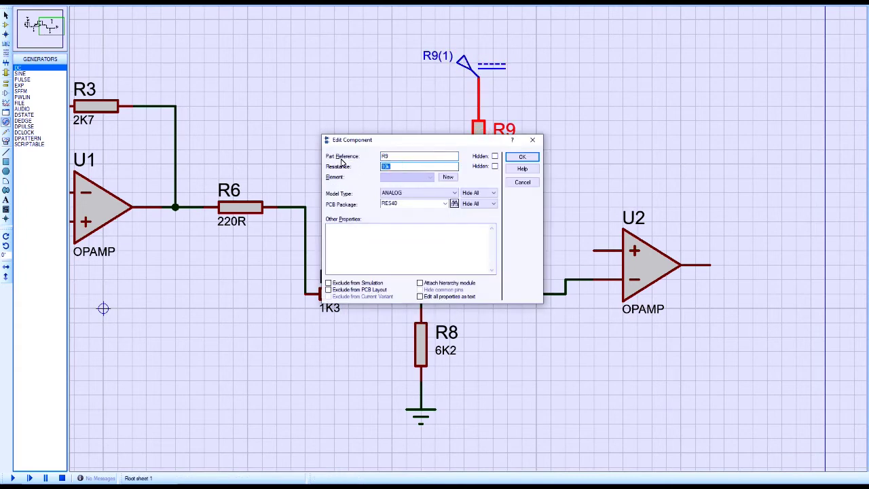
type("180R")
key("Return")
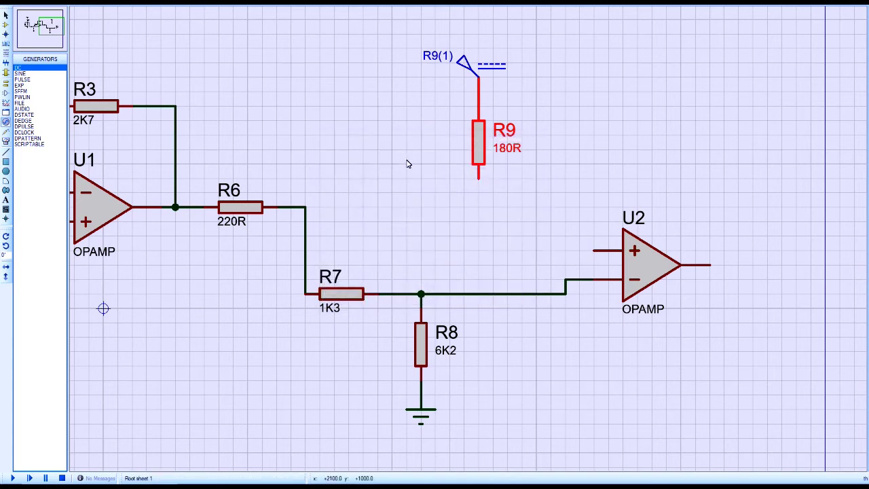
left_click(478, 178)
left_click(593, 250)
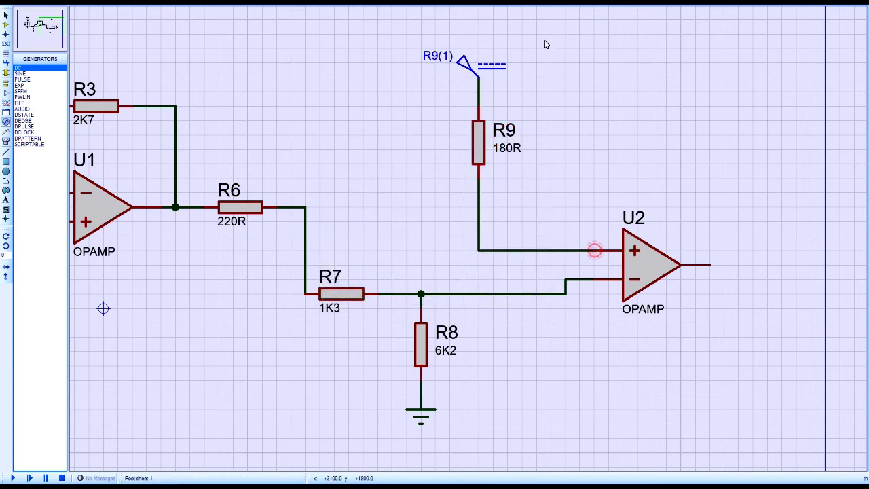
Step: Move R9 together with its DC generator to the right, closer to U2's non-inverting input
left_click_drag(552, 33, 421, 192)
left_click_drag(478, 161, 564, 175)
left_click(402, 156)
Step: Place a second DC generator to the left of R9 and wire it to the node at U2's non-inverting input
left_click(5, 121)
left_click(478, 225)
left_click(472, 223)
left_click(479, 222)
left_click(565, 250)
Step: Set the voltage of the DC generator at U2's non-inverting input to +2.5V
double_click(472, 214)
left_click_drag(492, 129, 458, 130)
type("+2.5V")
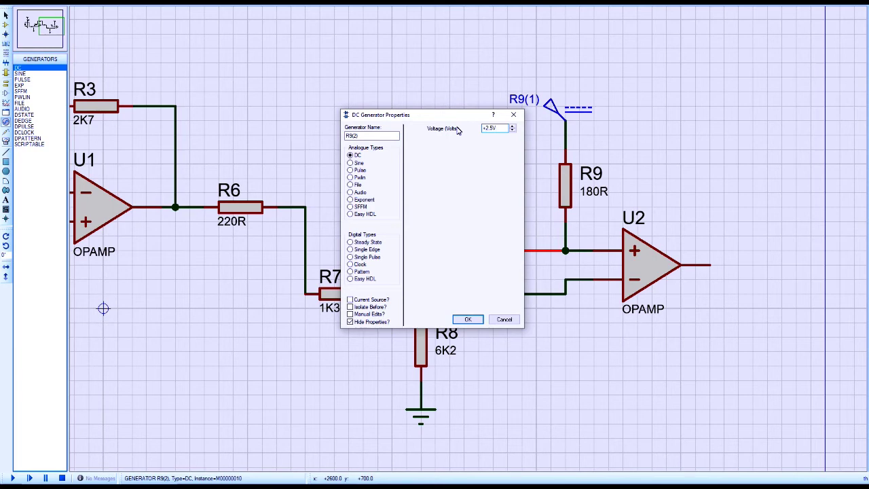
key("Return")
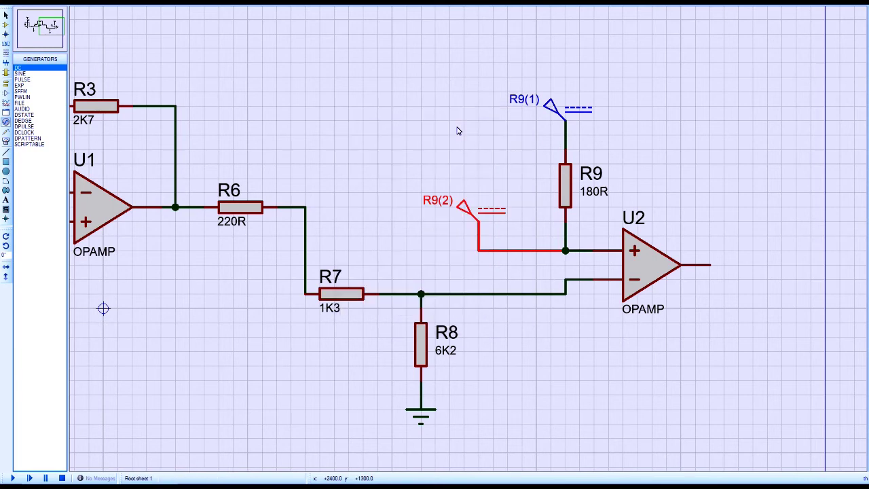
left_click(448, 137)
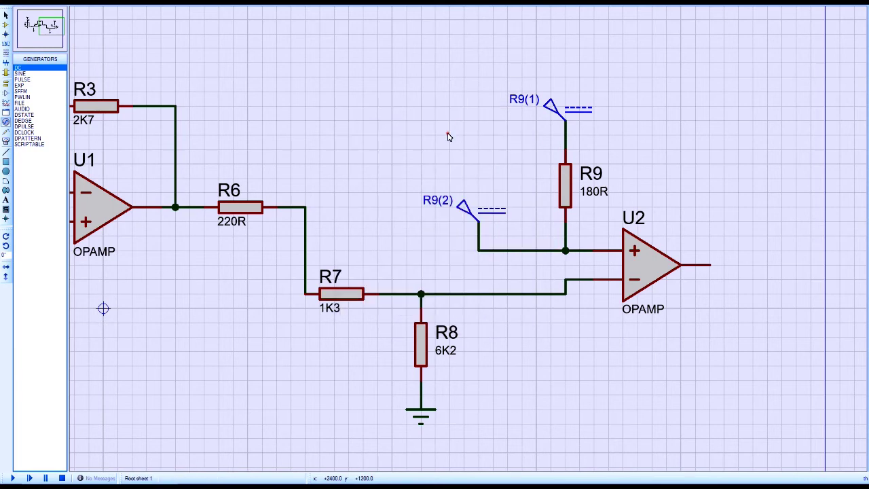
Step: Place a vertical capacitor to the right of R8 and wire its upper end to U2's non-inverting input line
left_click(5, 25)
left_click(19, 68)
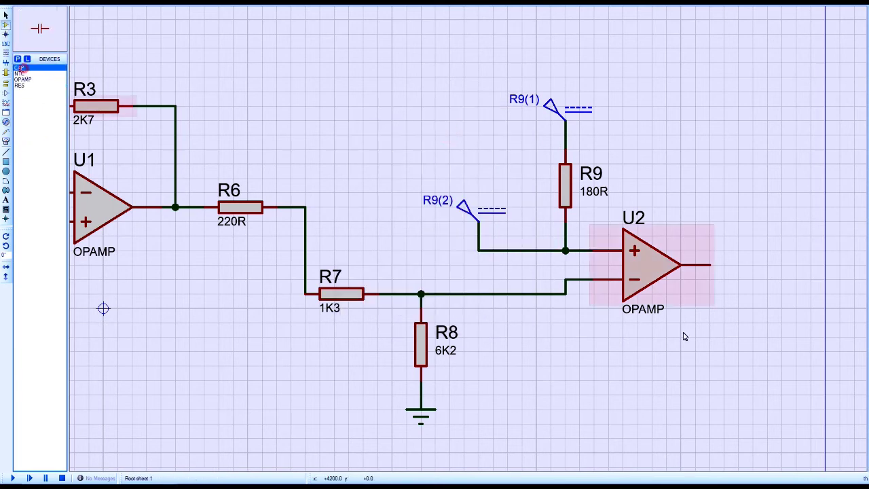
right_click(550, 337)
left_click(567, 138)
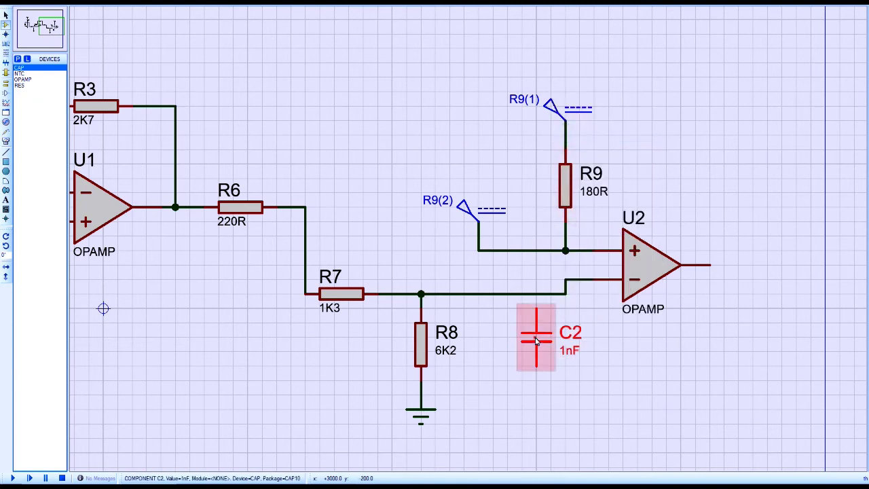
left_click_drag(537, 341, 507, 368)
left_click(584, 355)
left_click(507, 336)
left_click(507, 251)
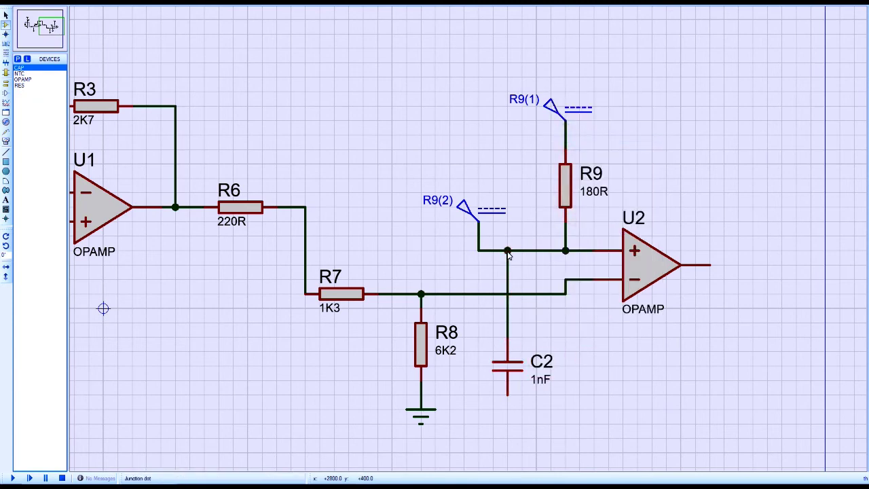
Step: Move the ground below R8 slightly lower and wire C2's lower end to the line between R8 and ground
left_click_drag(421, 419, 421, 438)
left_click(508, 396)
left_click(509, 396)
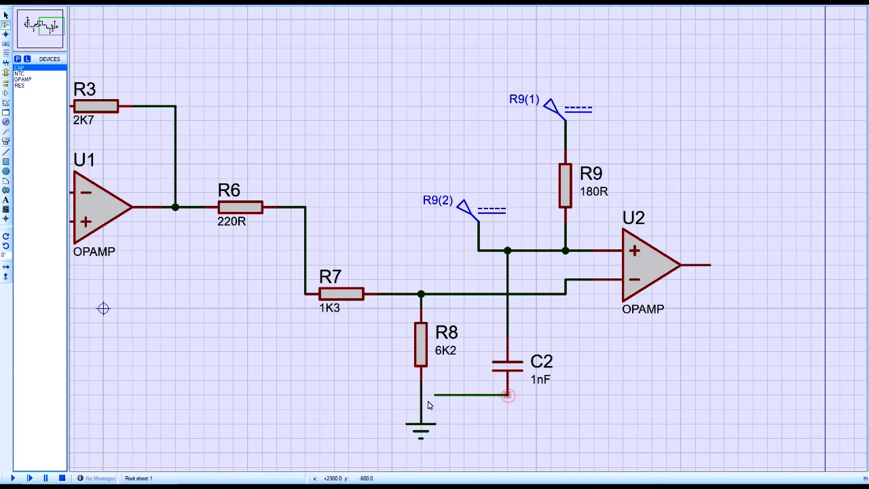
left_click(420, 395)
Step: Set C2's capacitance to 330pF
double_click(541, 365)
double_click(388, 167)
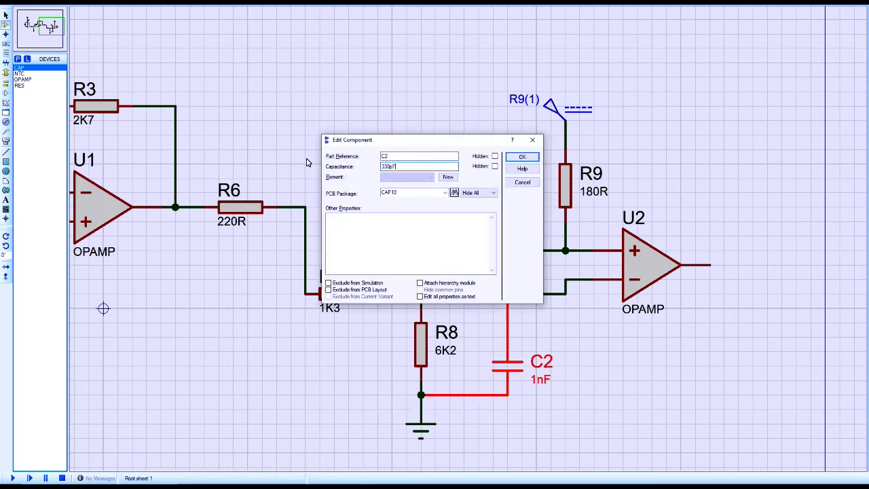
type("330pF")
key("Return")
Step: Set op-amp U2's positive rail voltage to +3.3V and edit its negative rail voltage
double_click(641, 255)
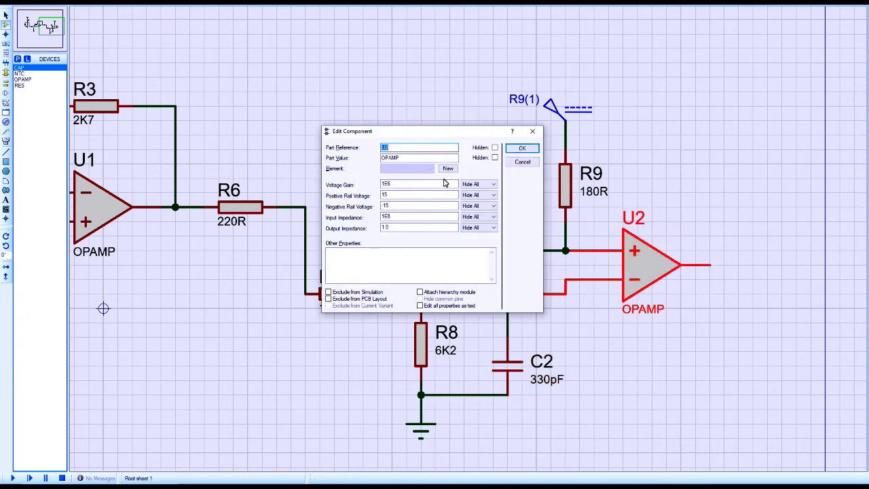
double_click(392, 196)
type("+3.3")
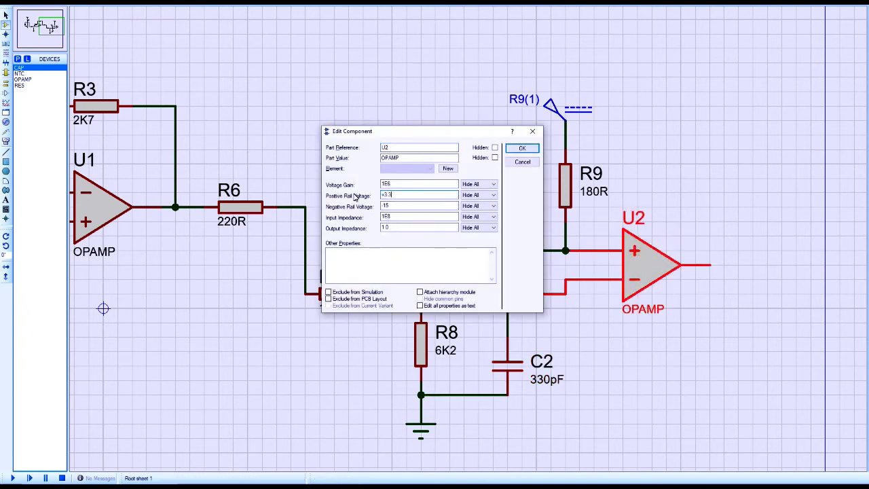
type("V")
double_click(384, 206)
key("Return")
Step: Place a default terminal to the right of U2, mirror it horizontally, connect it to U2's output and label it Shut_down
scroll(731, 225, "down", 5)
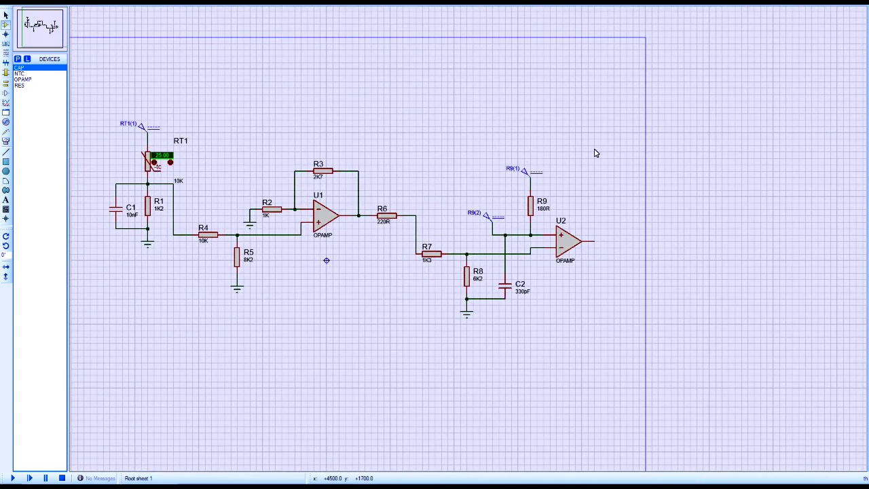
scroll(640, 199, "up", 2)
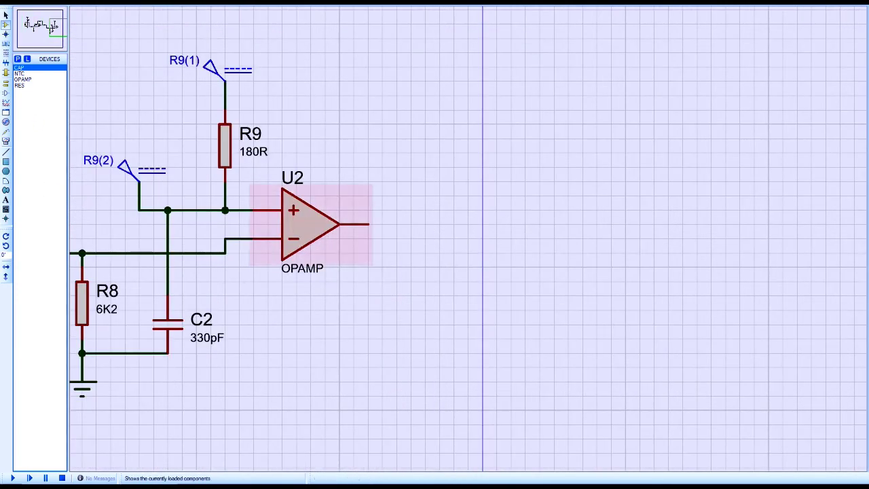
left_click(5, 82)
left_click(24, 68)
left_click(405, 225)
left_click(406, 225)
right_click(410, 223)
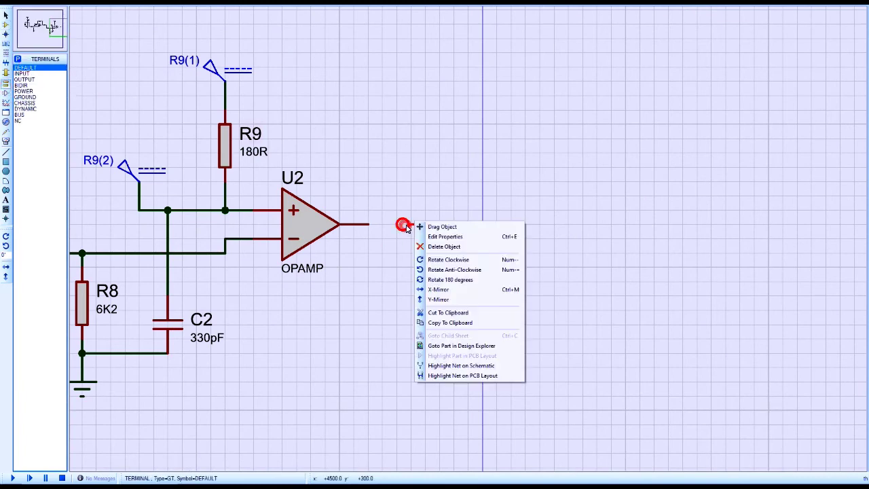
left_click(427, 290)
double_click(417, 227)
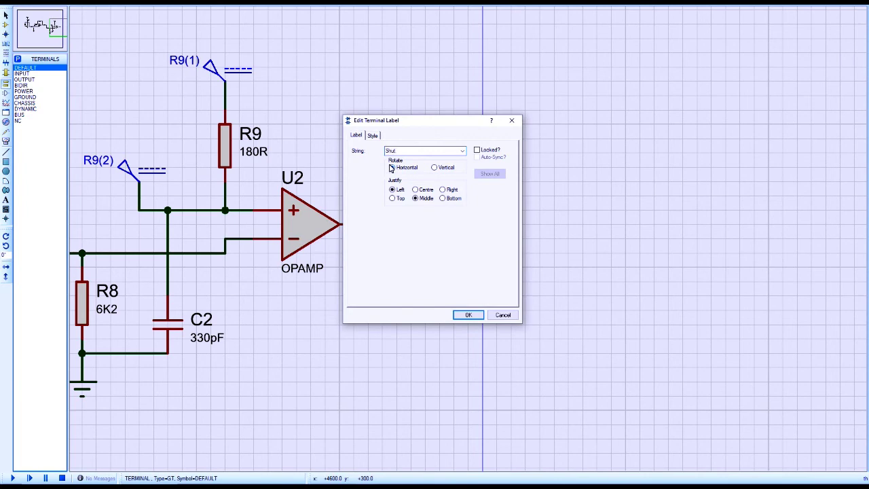
key("Return")
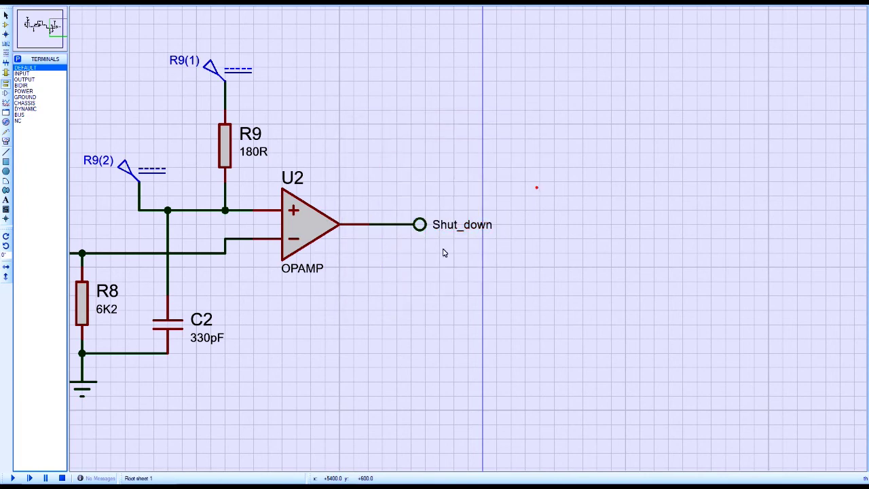
Step: Copy the Shut_down terminal and paste it into the free area to the right of thermistor RT1
right_click(432, 216)
left_click(454, 331)
middle_click(237, 132)
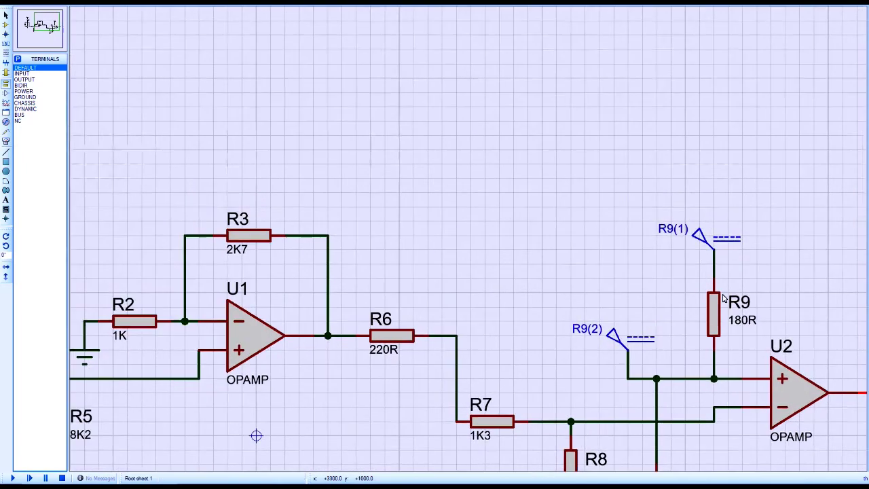
middle_click(718, 292)
middle_click(205, 136)
right_click(373, 128)
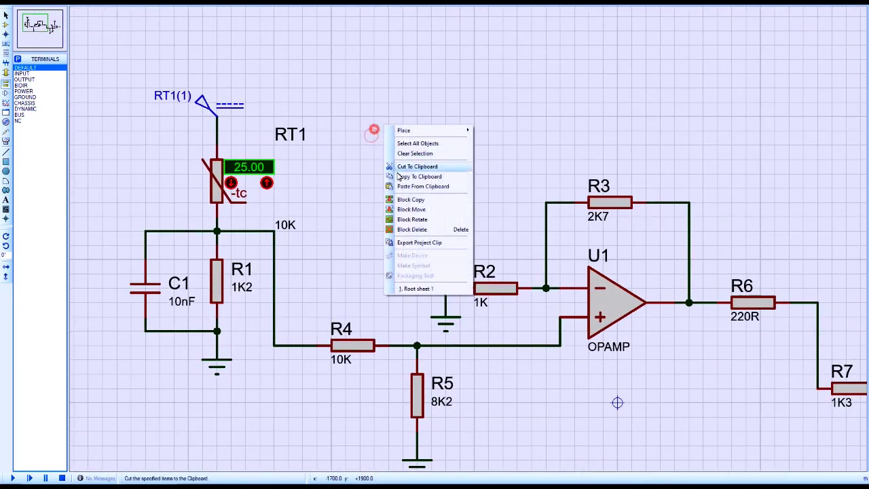
left_click(421, 185)
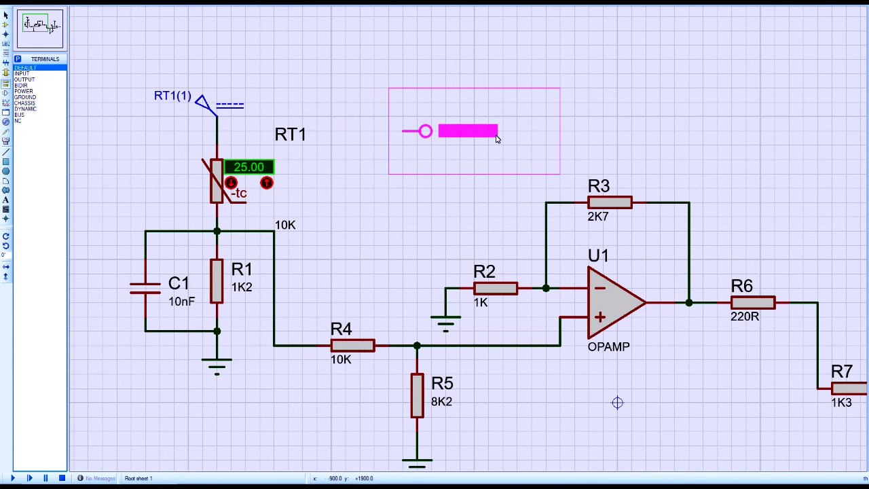
left_click(504, 135)
Step: Place a voltage probe connected to the Shut_down terminal beside RT1 and start the simulation
left_click(6, 131)
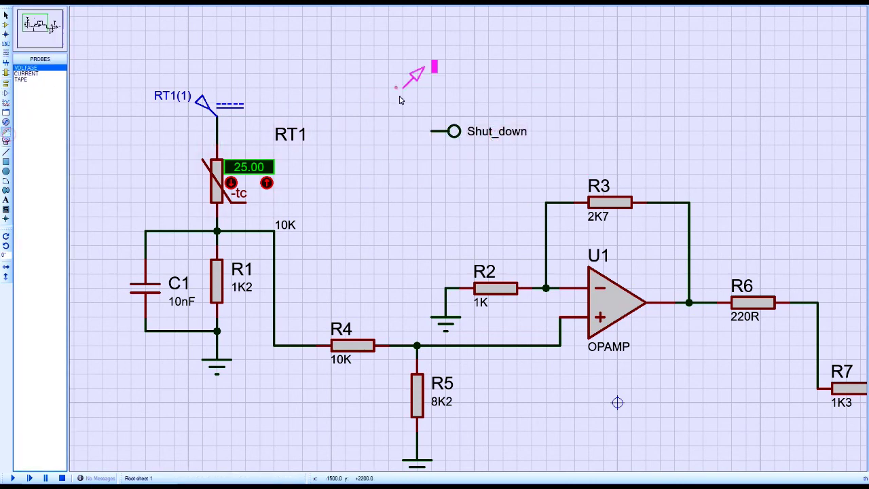
left_click(380, 134)
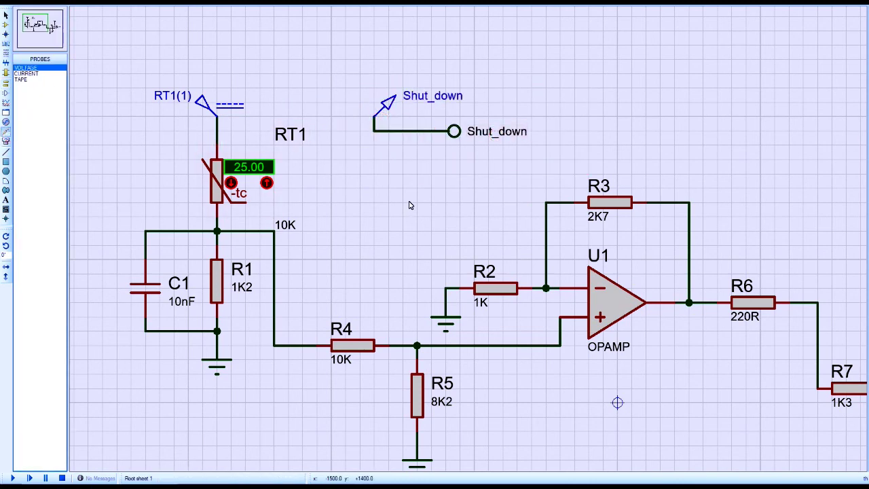
left_click(12, 478)
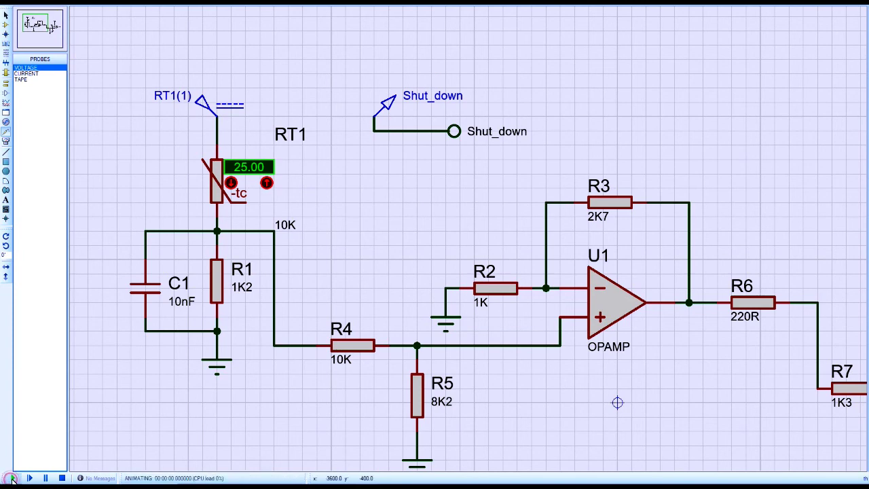